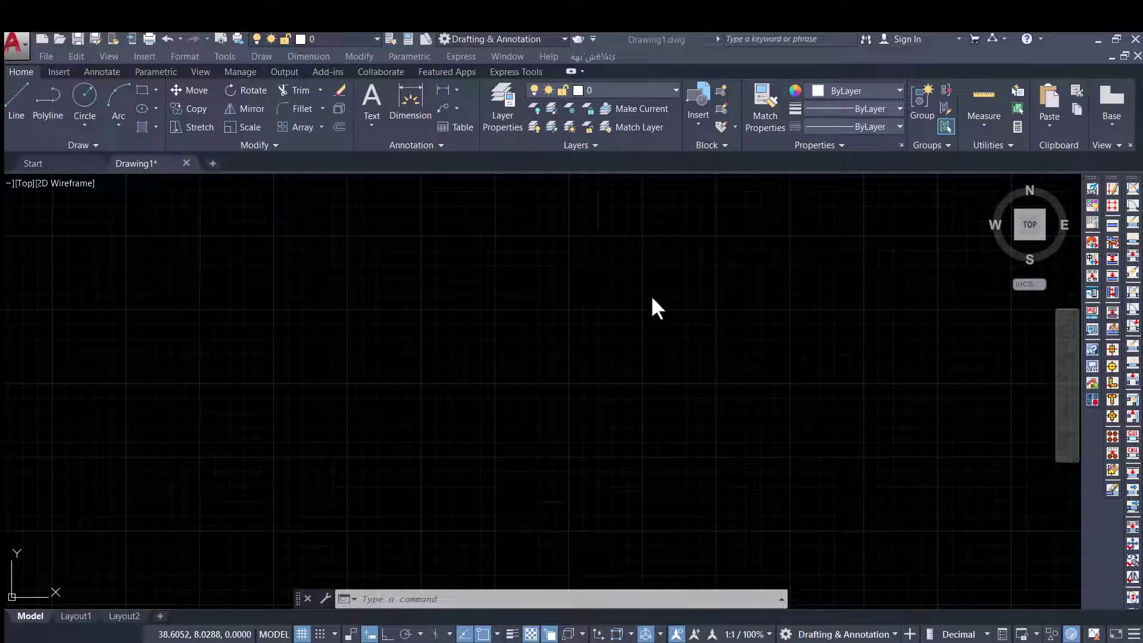
- Uninstall YQArch with yquninst, then close AutoCAD without saving Drawing1
click(594, 55)
mouse_move(616, 74)
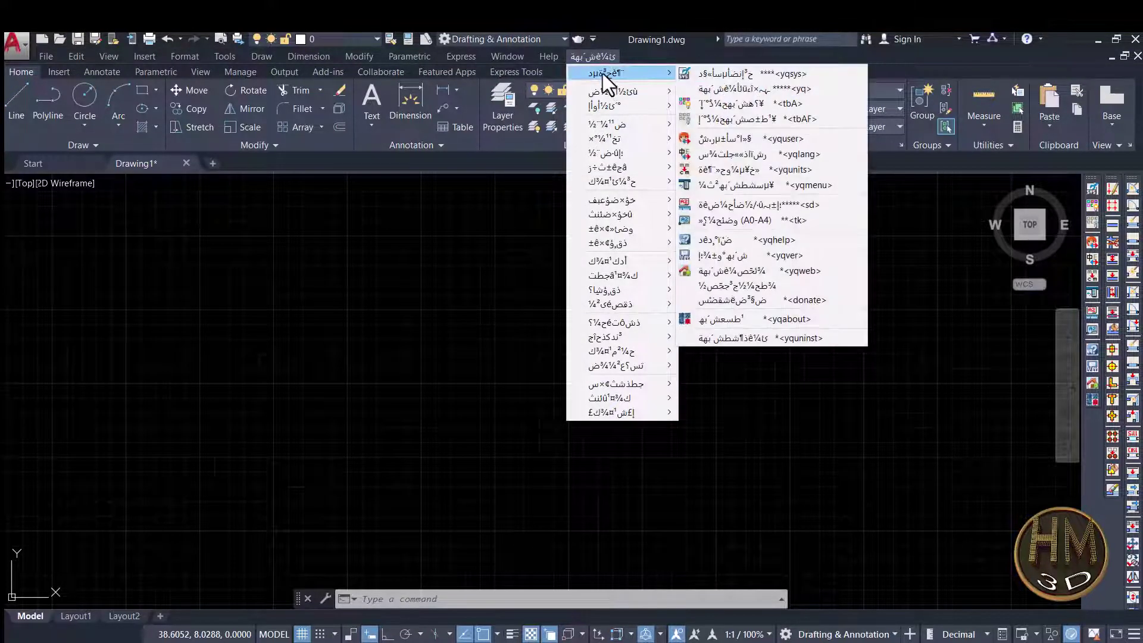
click(730, 337)
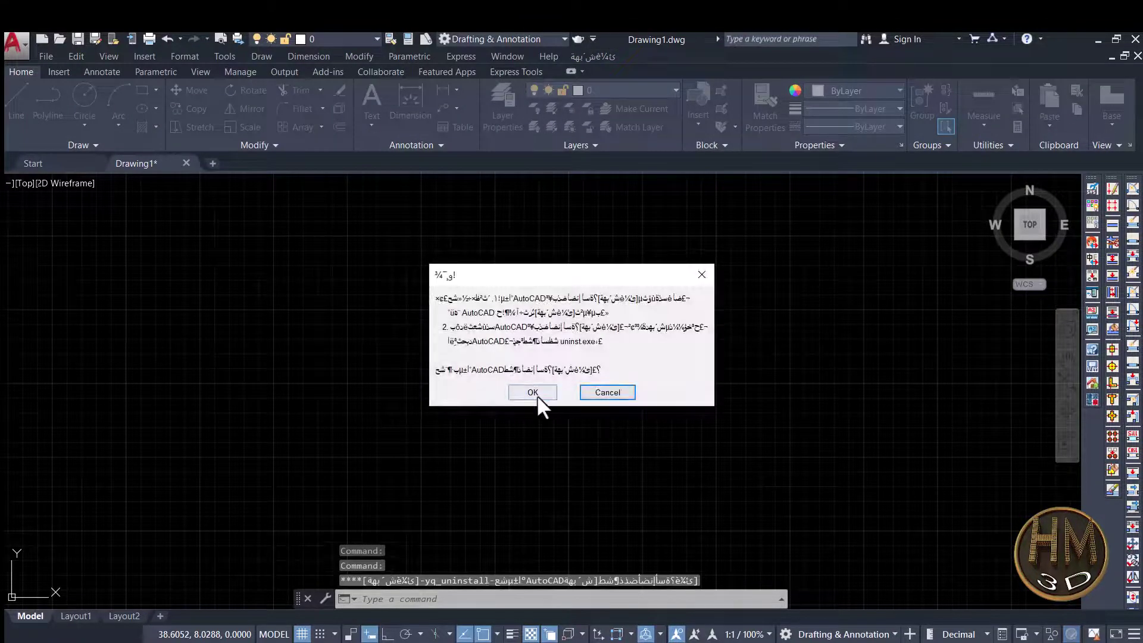
click(533, 393)
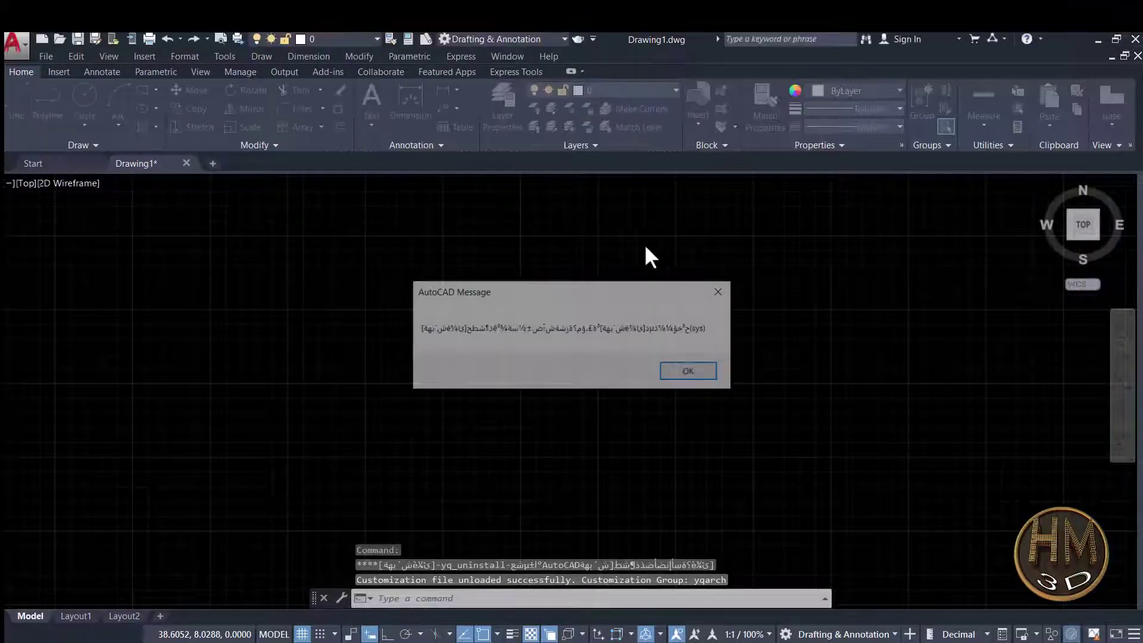
click(690, 374)
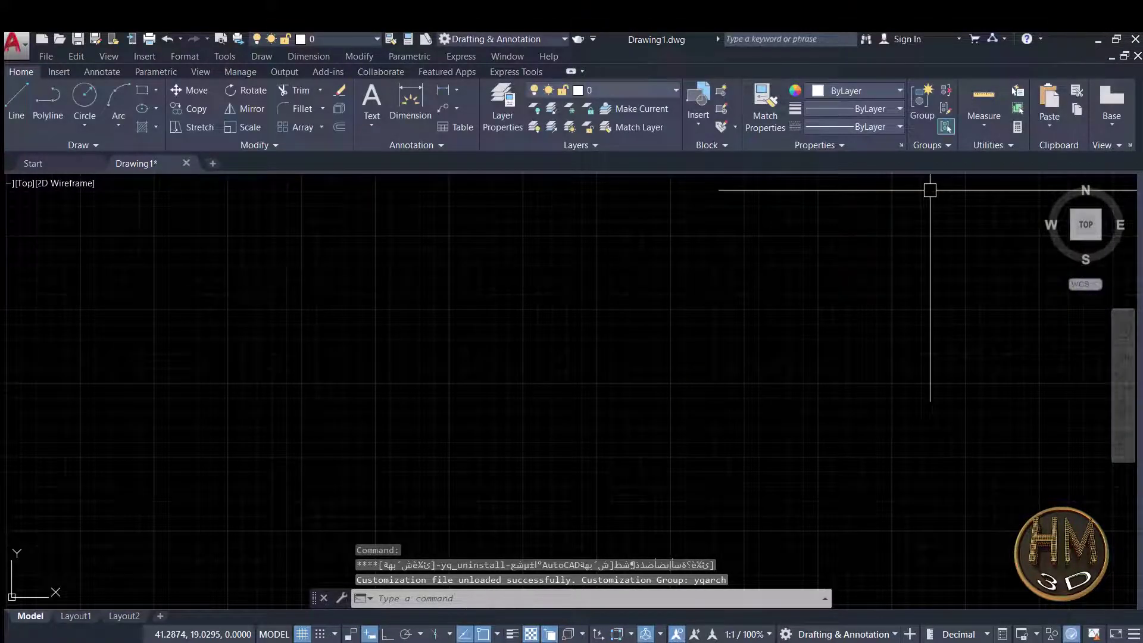
click(1137, 55)
click(566, 380)
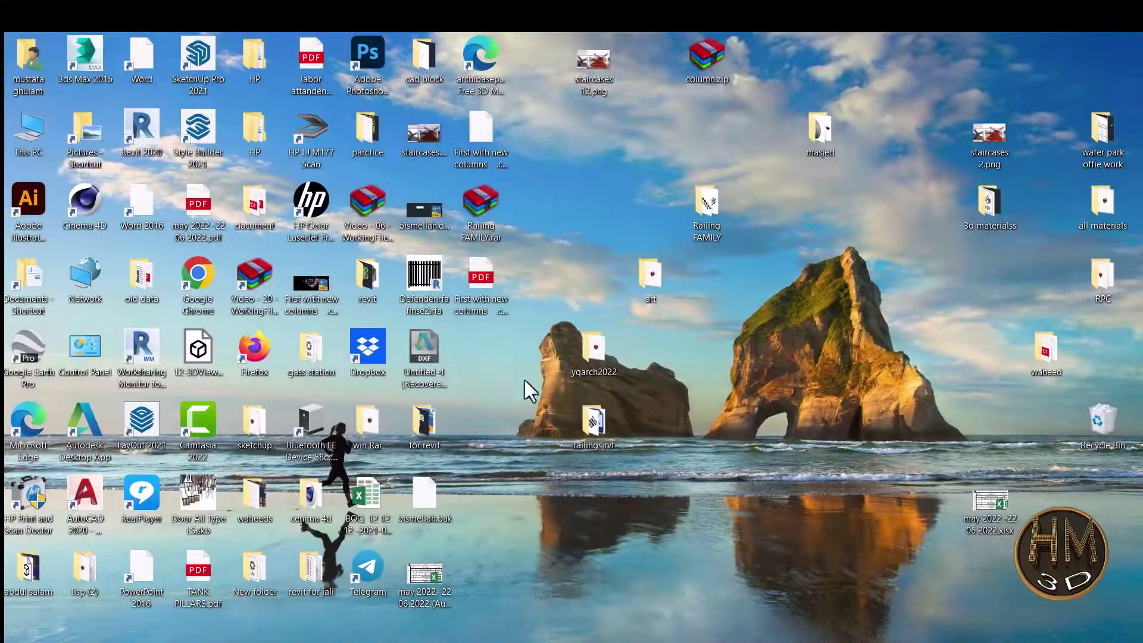
- Run setup.exe from yqarch2022\YQArch\sys to install YQArch into the AutoCAD 2020 profile
double_click(599, 350)
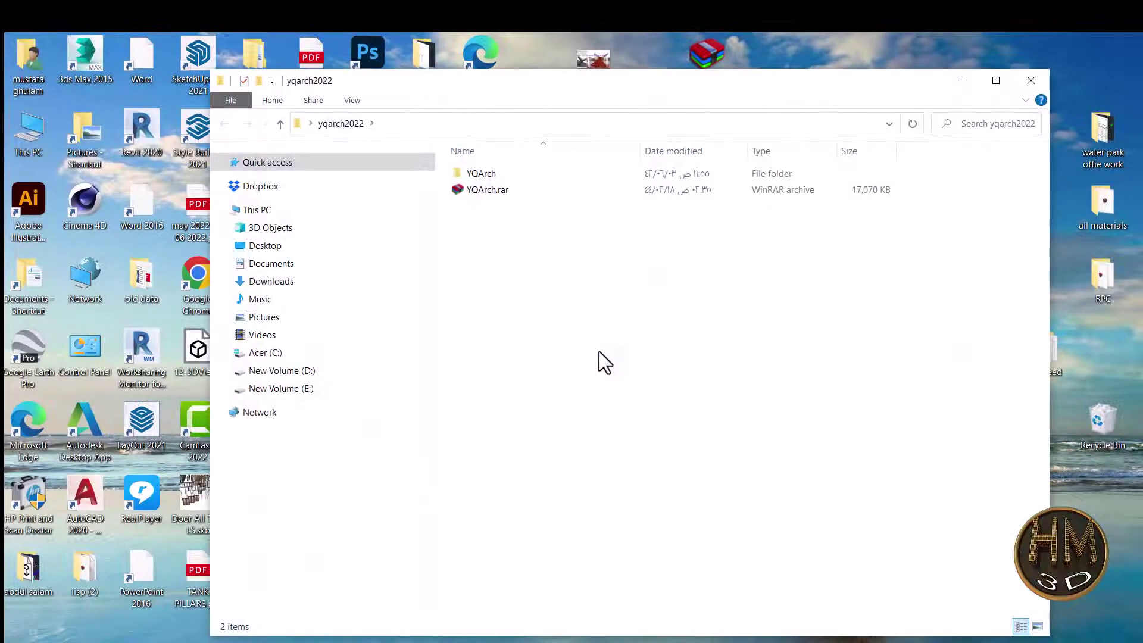
double_click(478, 174)
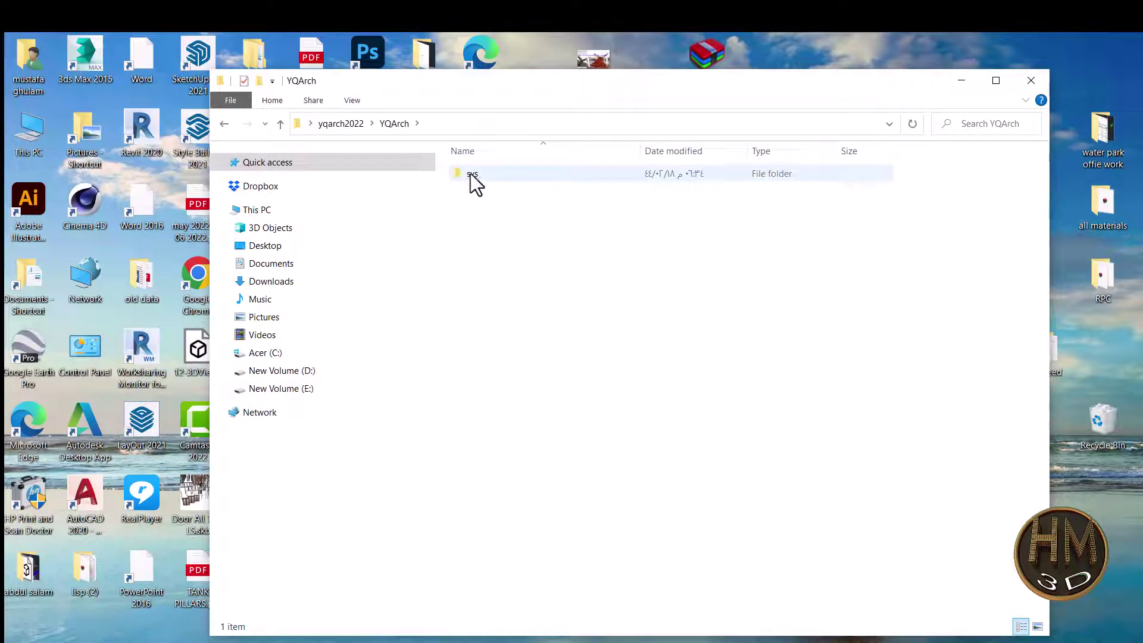
double_click(470, 173)
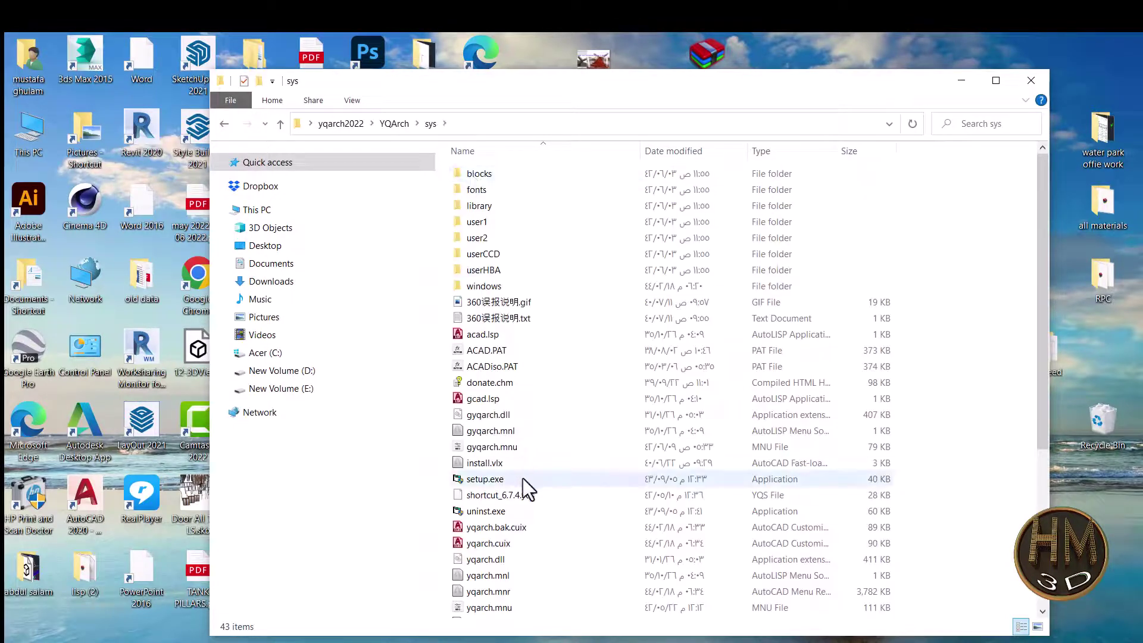
click(482, 483)
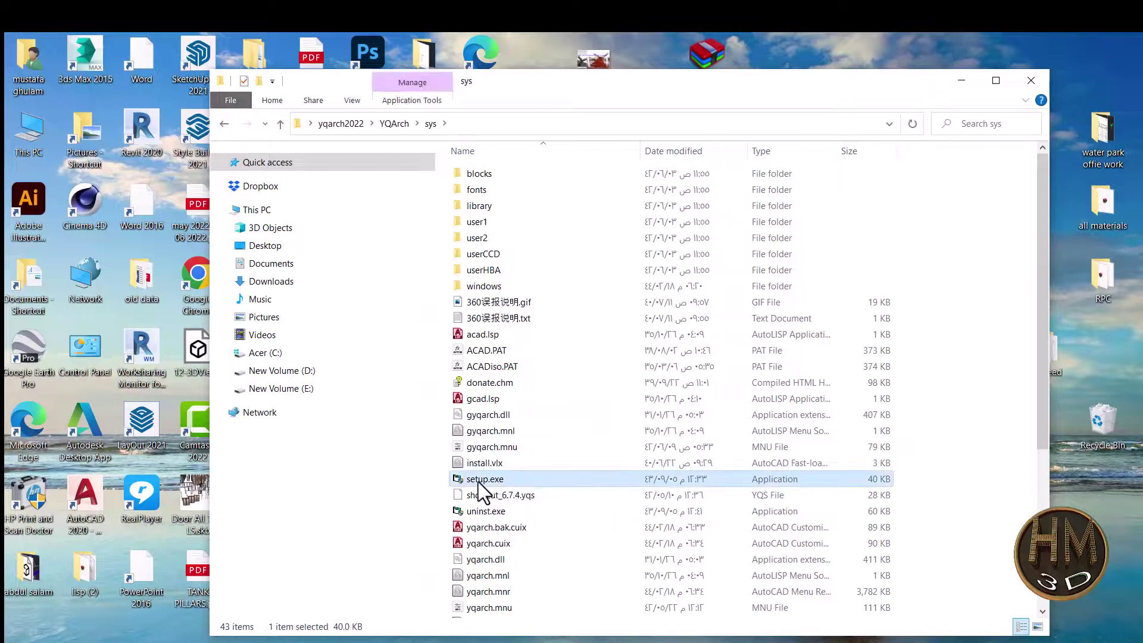
double_click(477, 481)
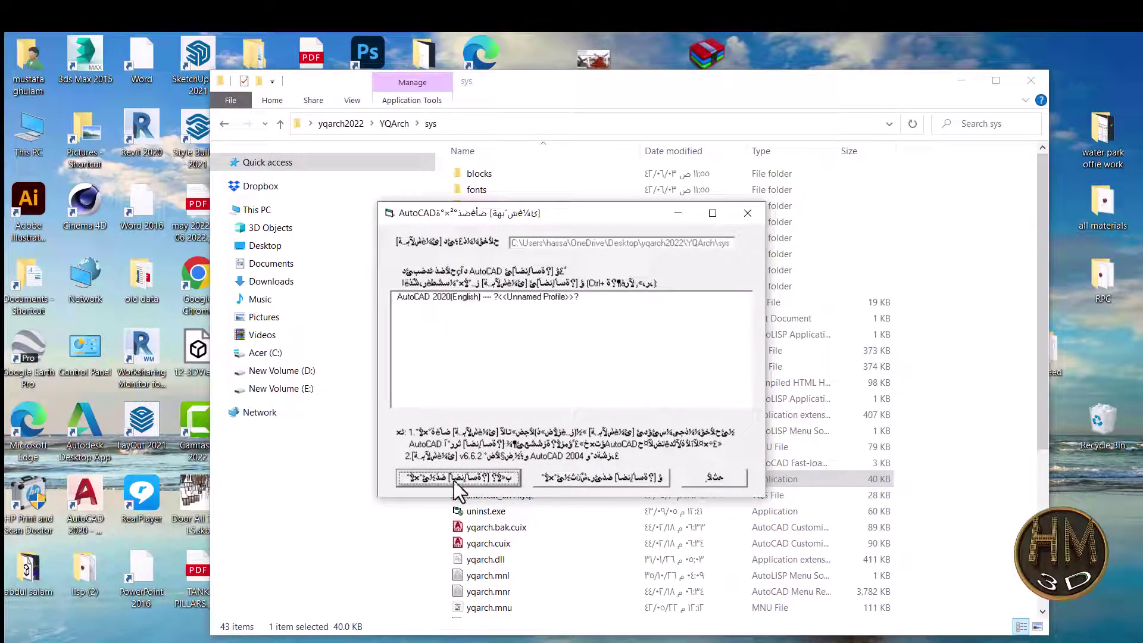
click(454, 480)
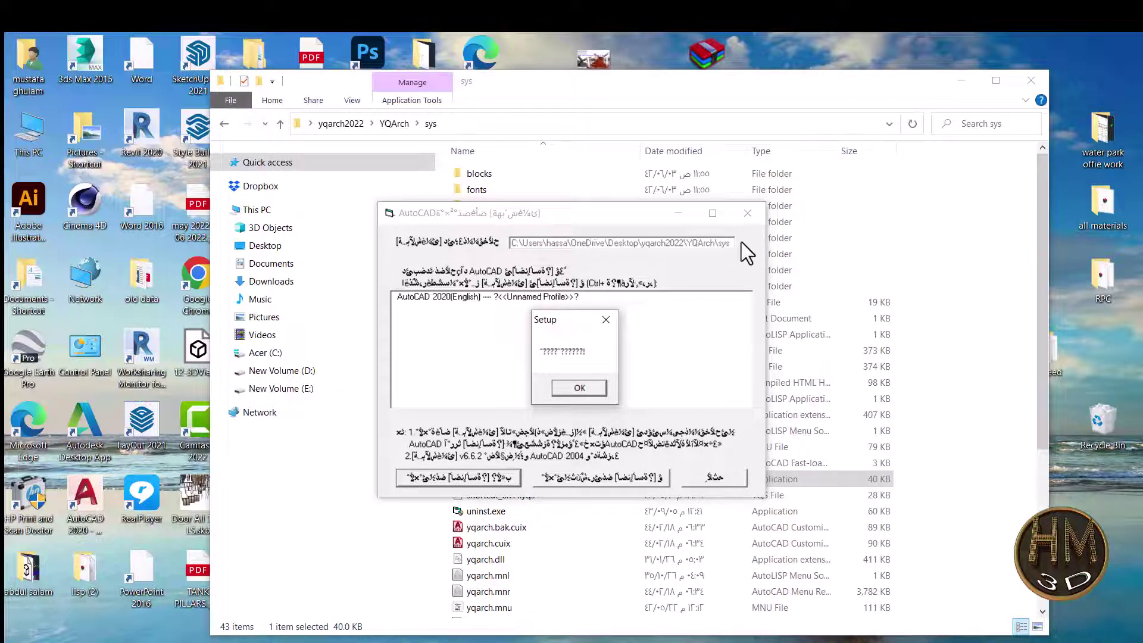
click(563, 392)
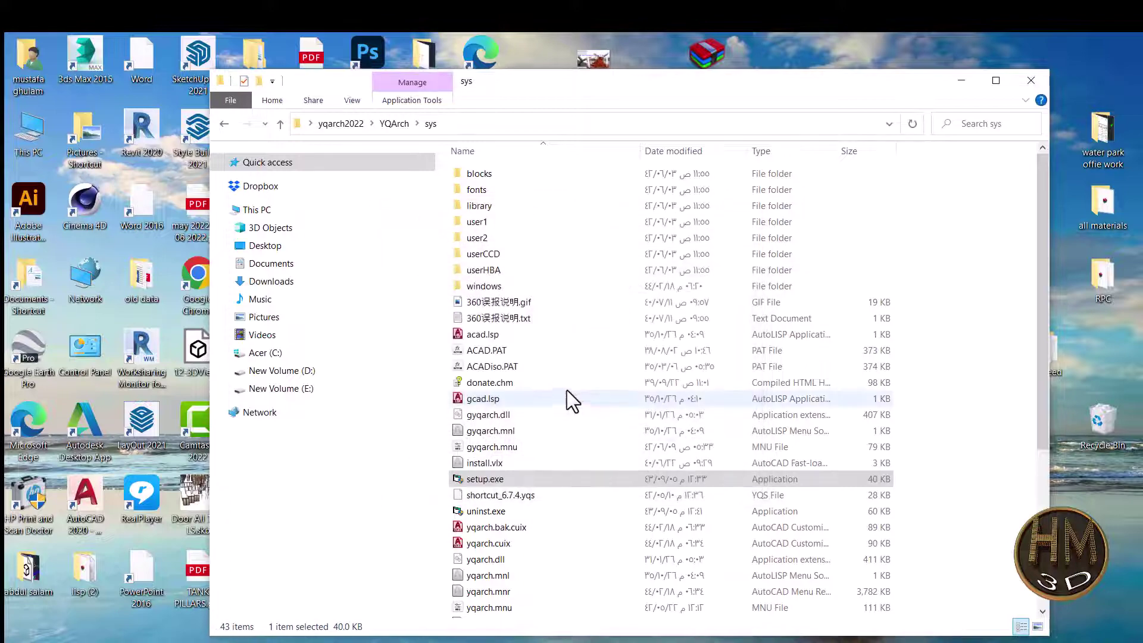
click(1039, 81)
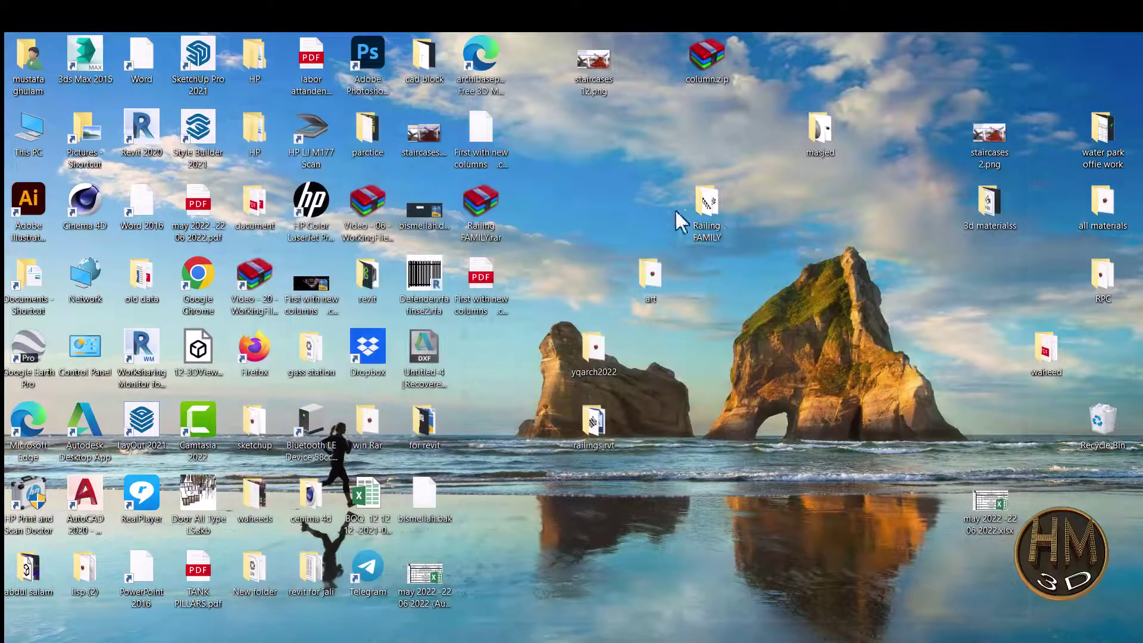
right_click(593, 165)
- Refresh the desktop and relaunch AutoCAD so YQArch loads into a new Drawing1
click(626, 212)
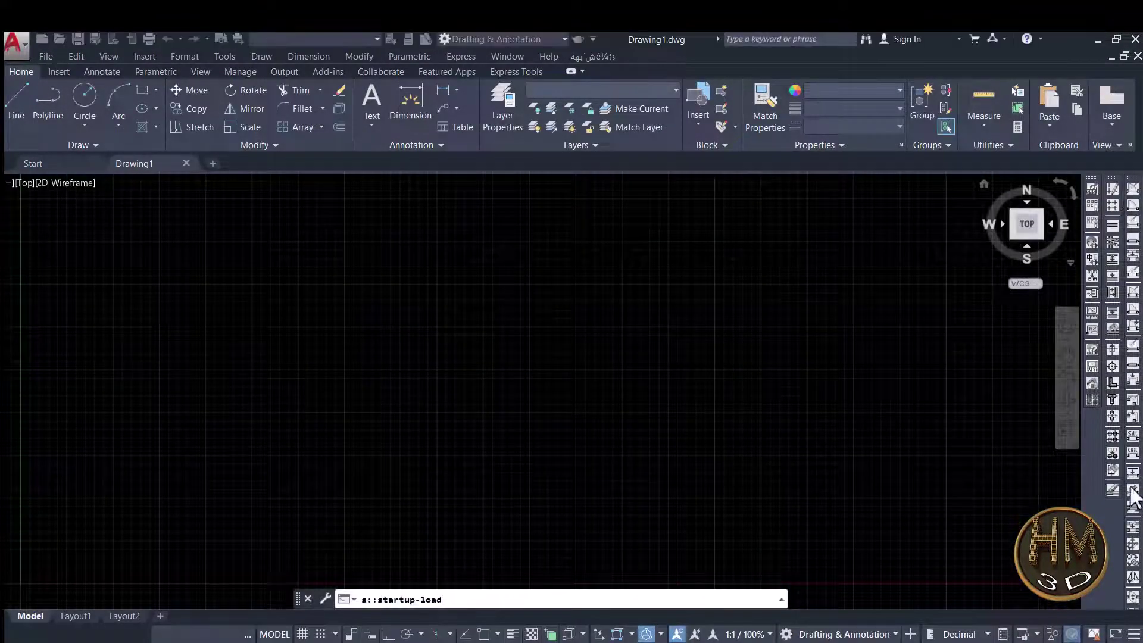
- Open YQArch's config.txt system settings in Notepad with the YQSYS command
click(593, 53)
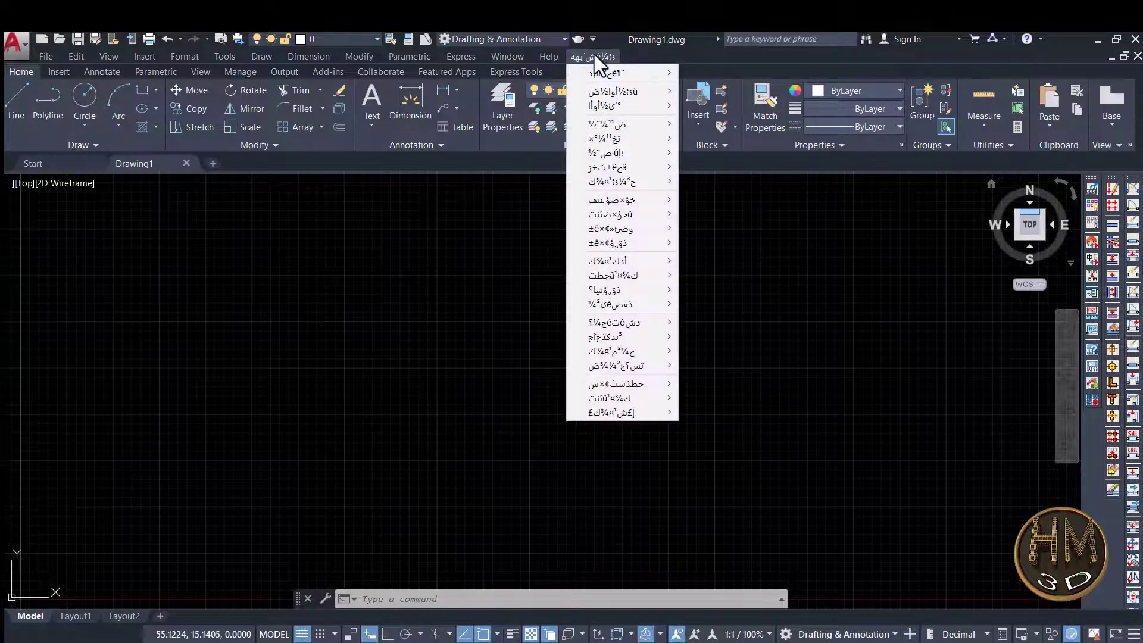
mouse_move(616, 73)
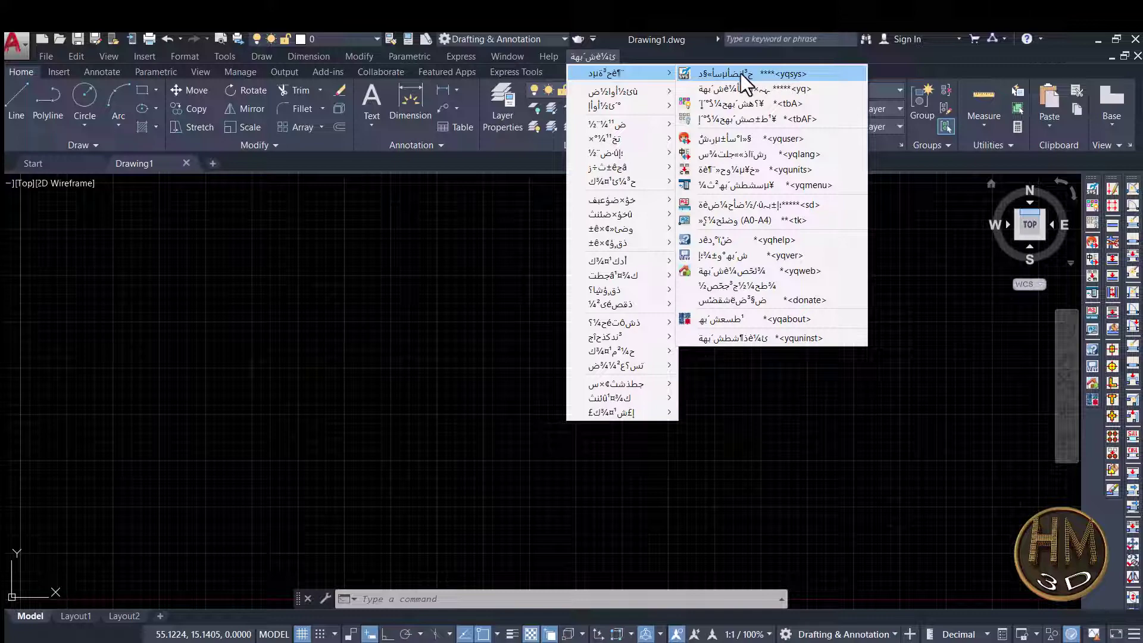
click(741, 73)
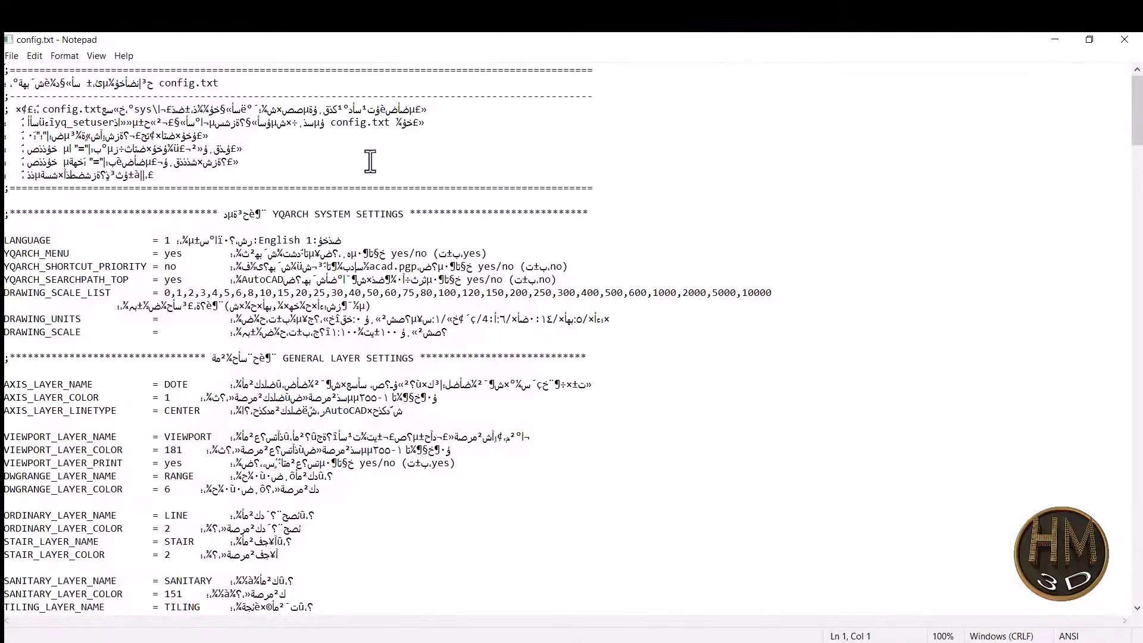
click(1124, 40)
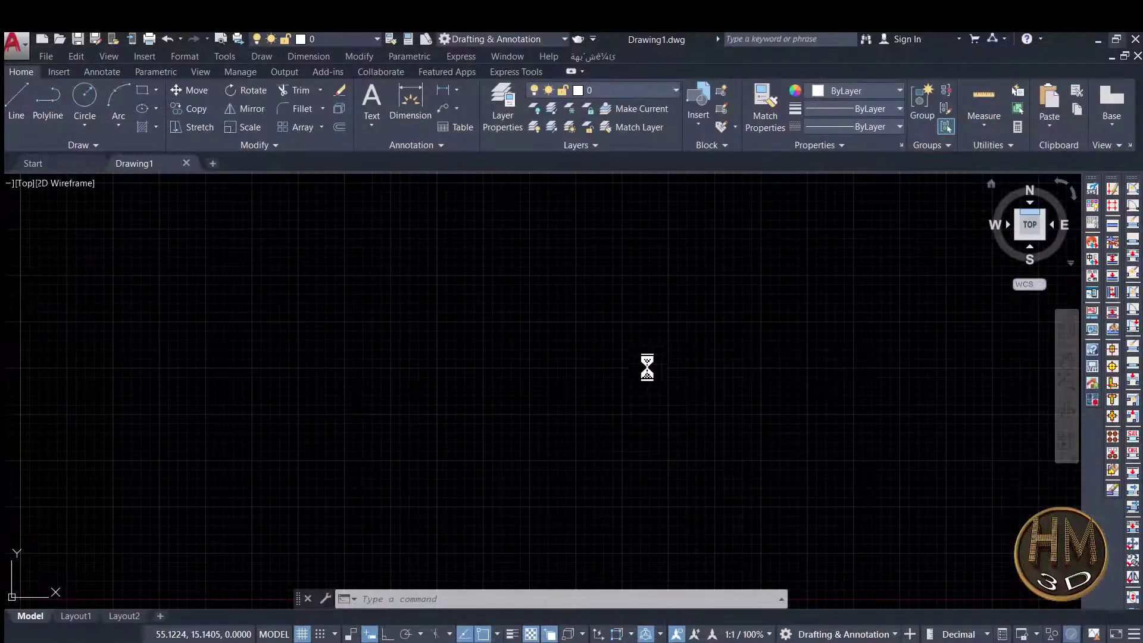
key(Escape)
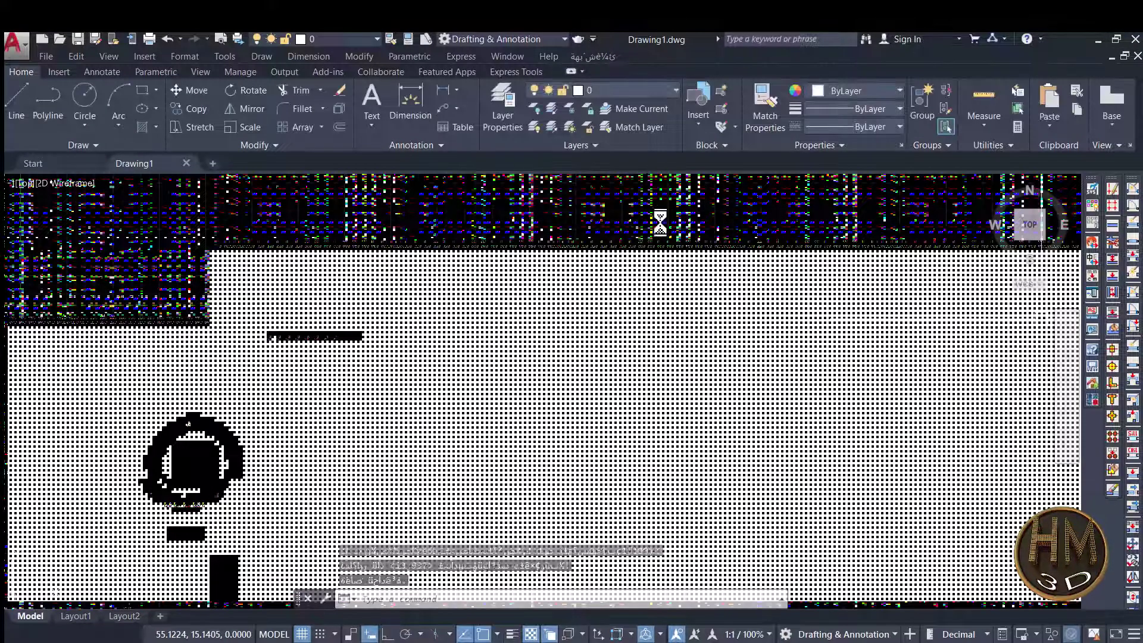
scroll(596, 375, up, 2)
key(Escape)
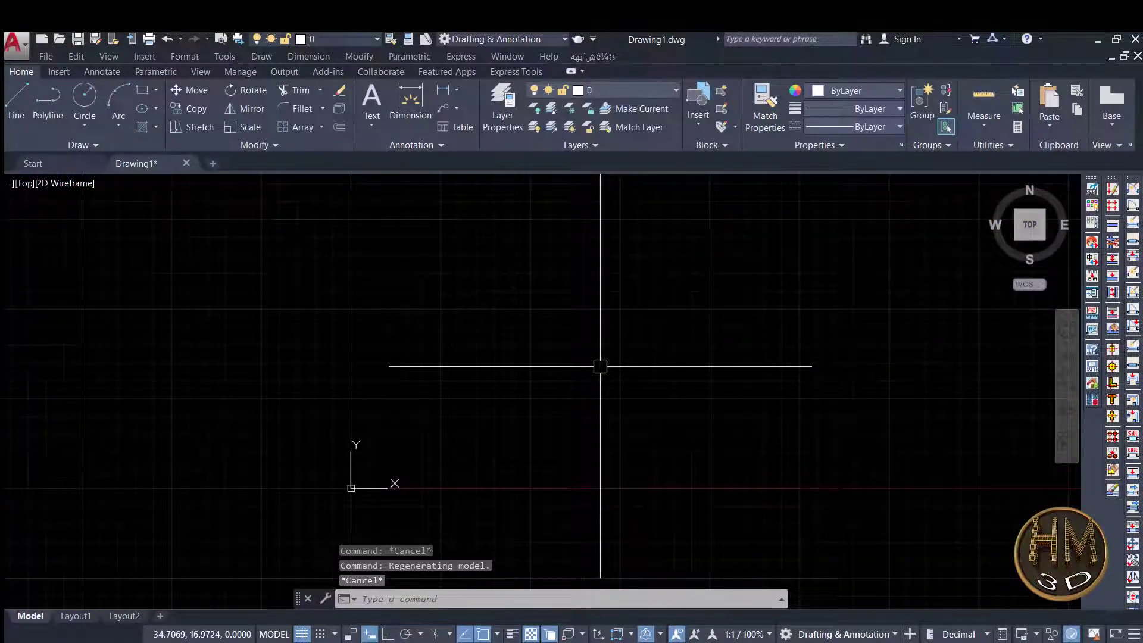
text(y)
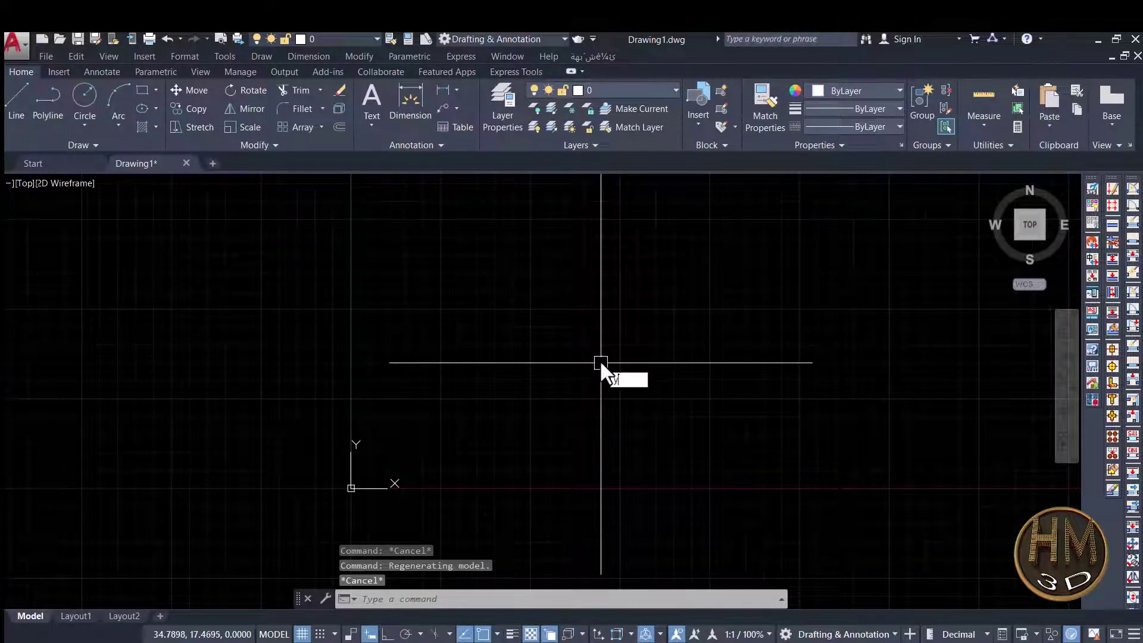
text(q)
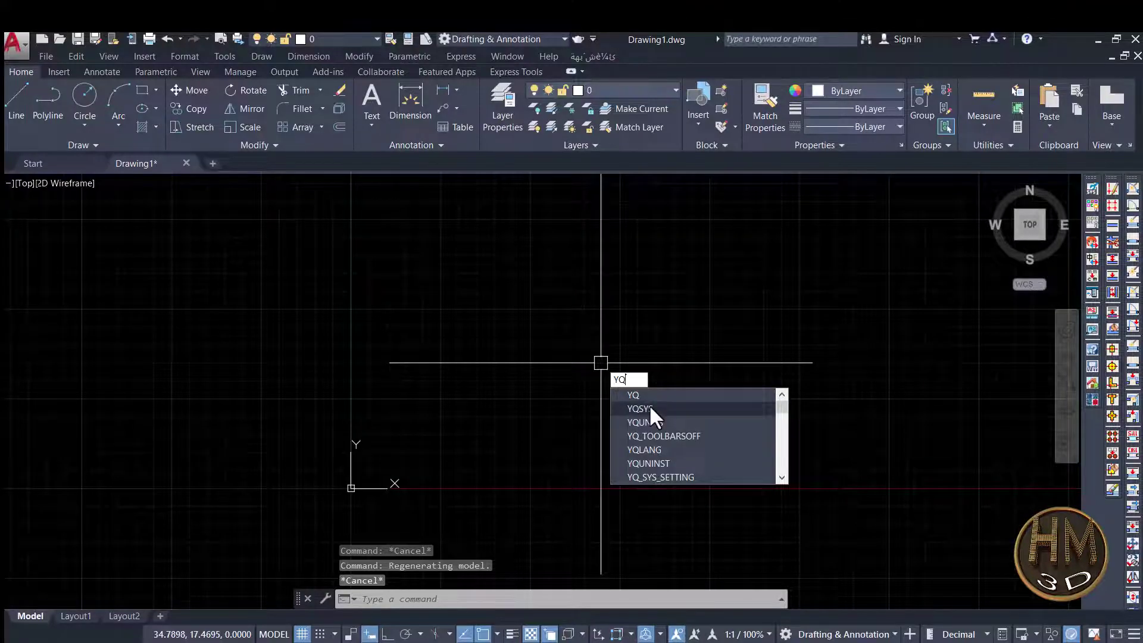
click(651, 408)
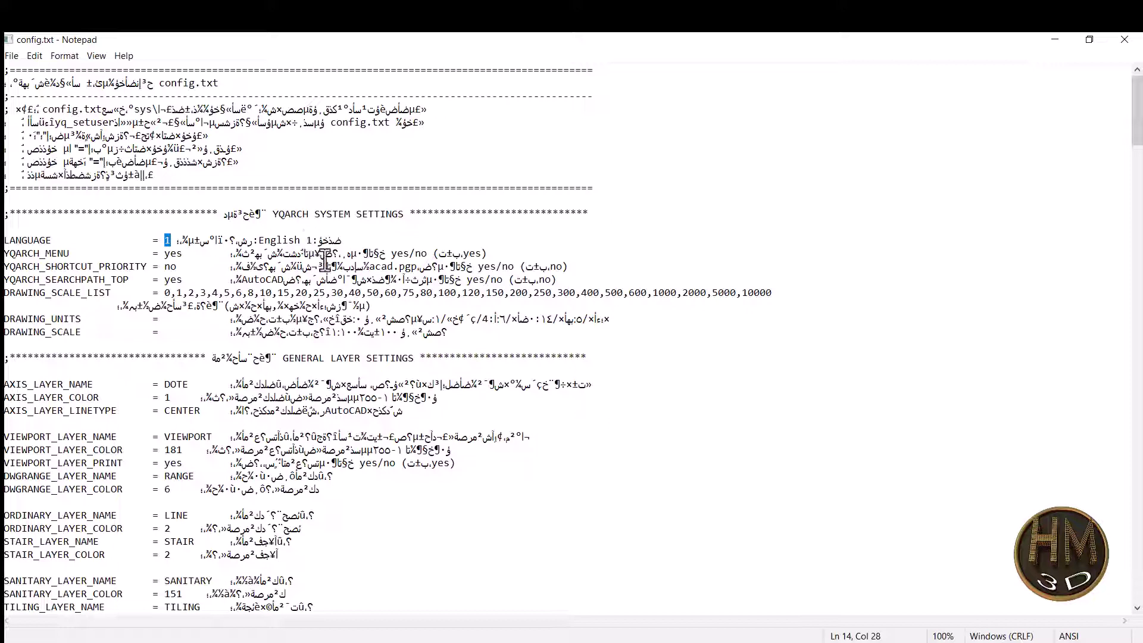
- Change LANGUAGE from 1 to 0 in config.txt and save it when closing Notepad
text(0)
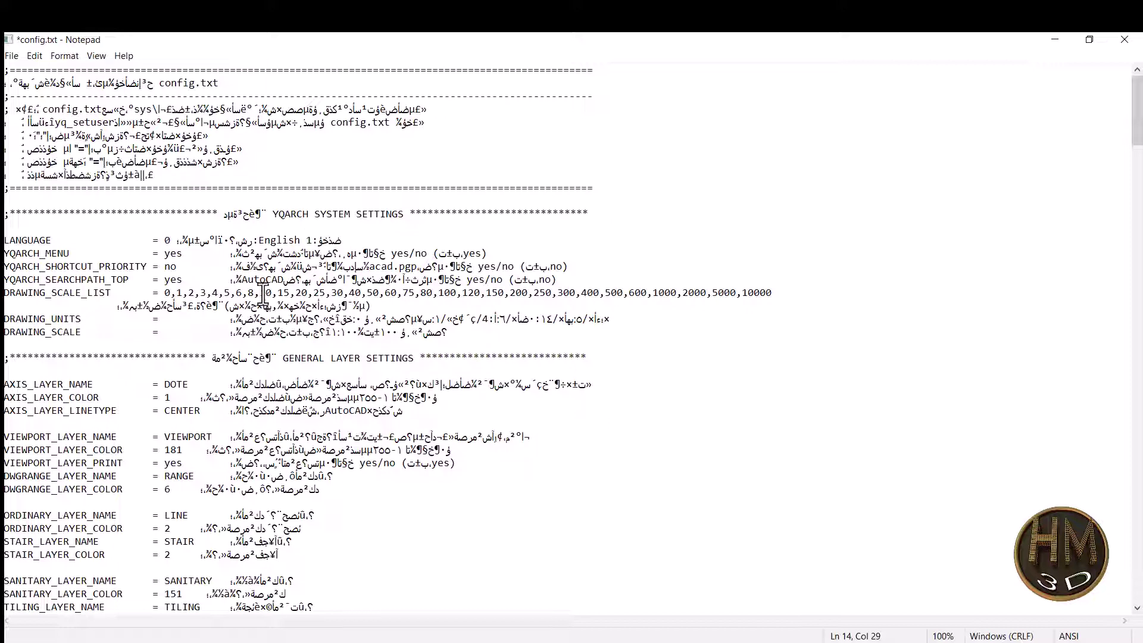
click(1128, 44)
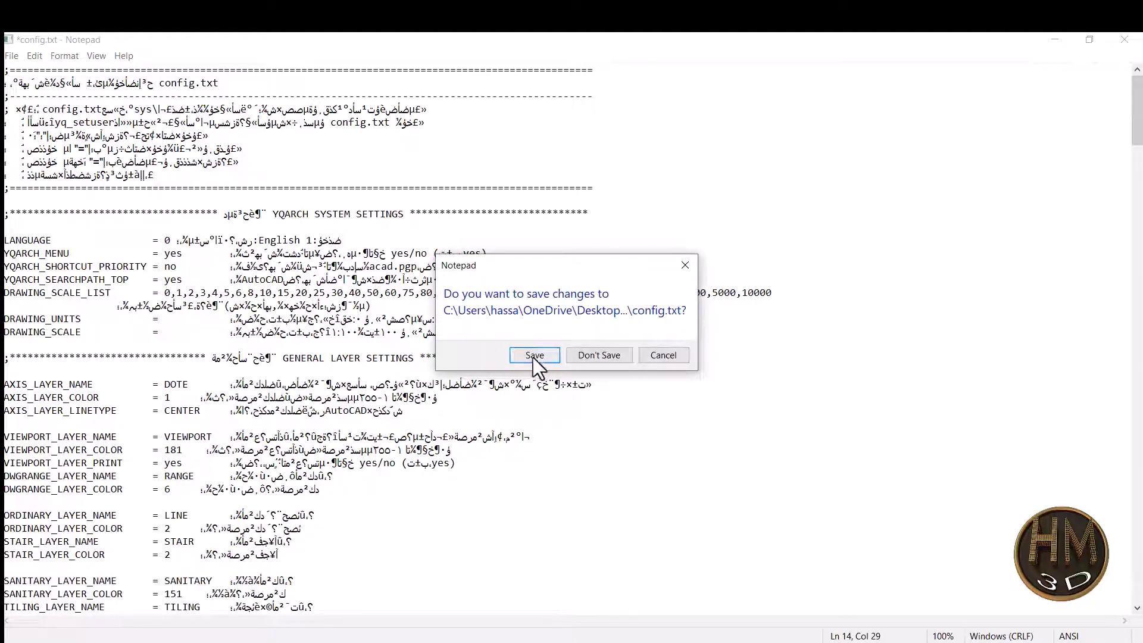
click(534, 355)
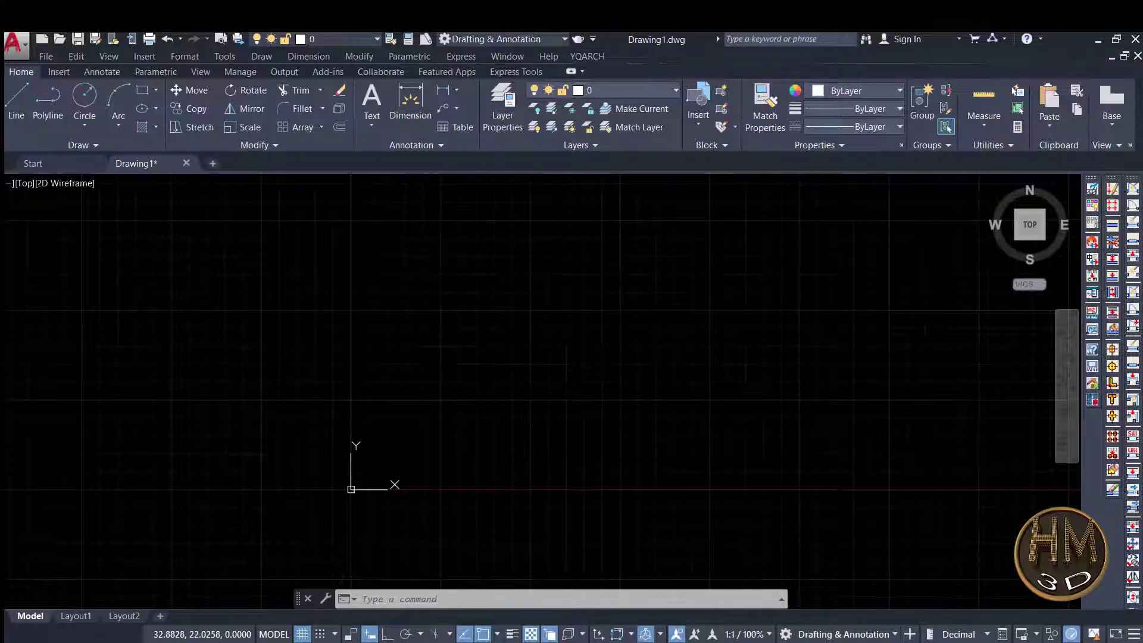
- Set YQArch drawing units to m with YQUNITS, then bring up Set DWG Scale
middle_drag(589, 331, 528, 370)
key(Escape)
key(Escape)
key(Escape)
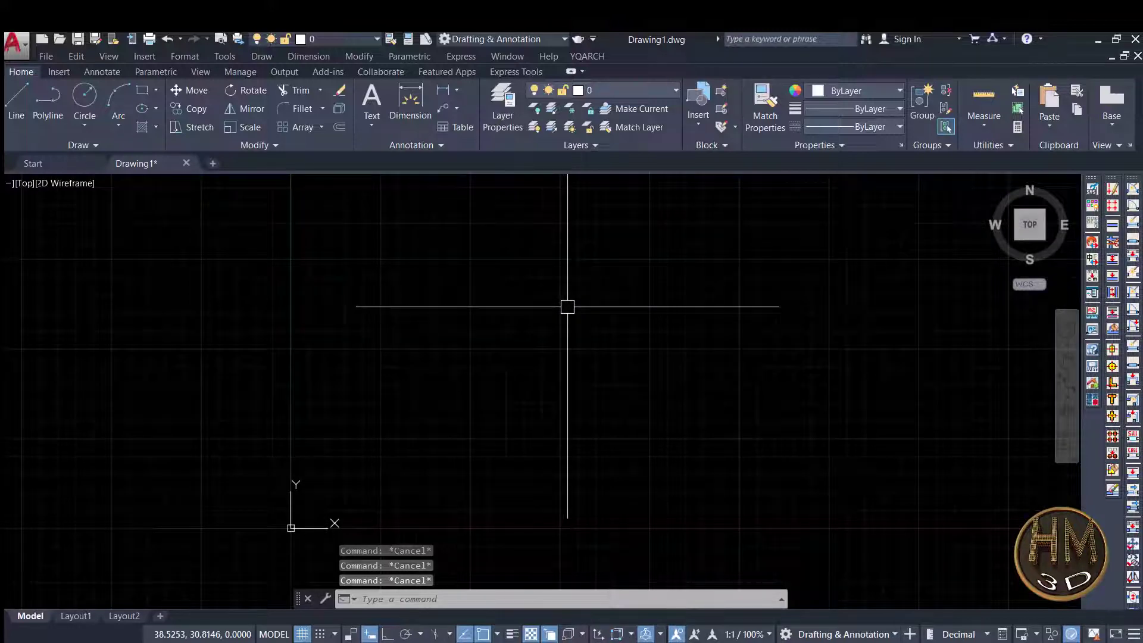
text(YQUNITS)
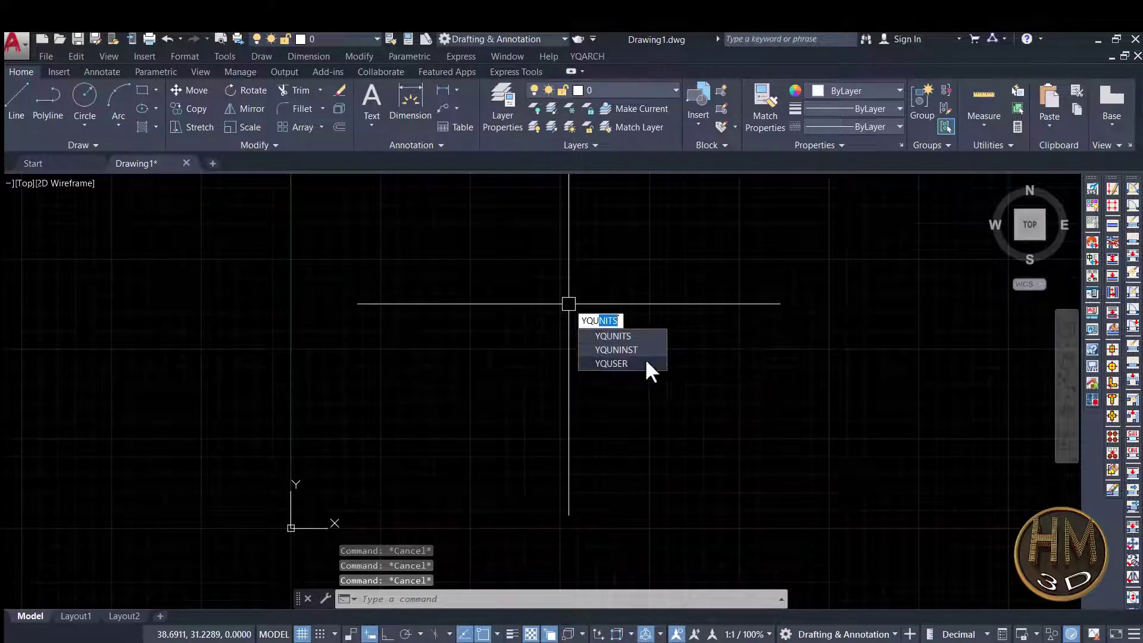
click(624, 335)
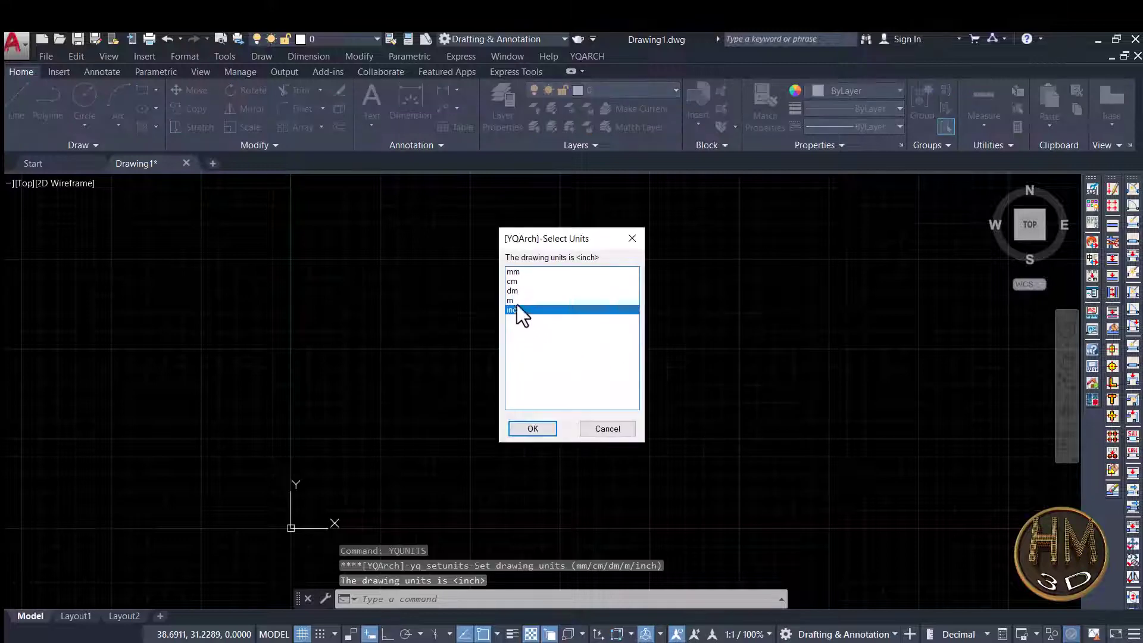
click(515, 300)
click(526, 428)
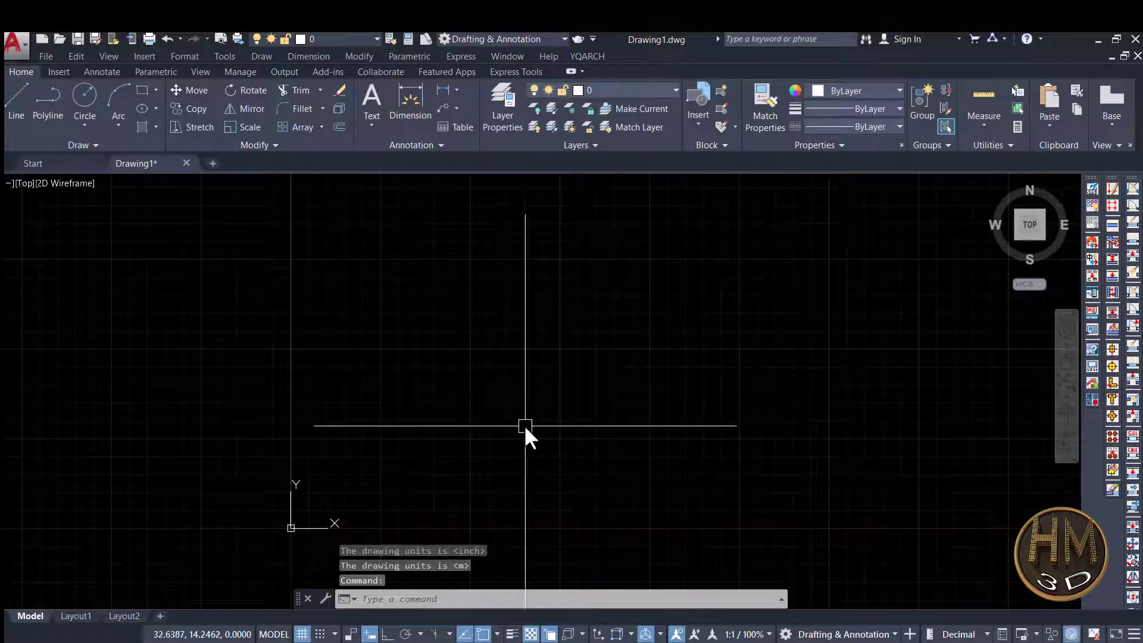
text(sd)
key(Return)
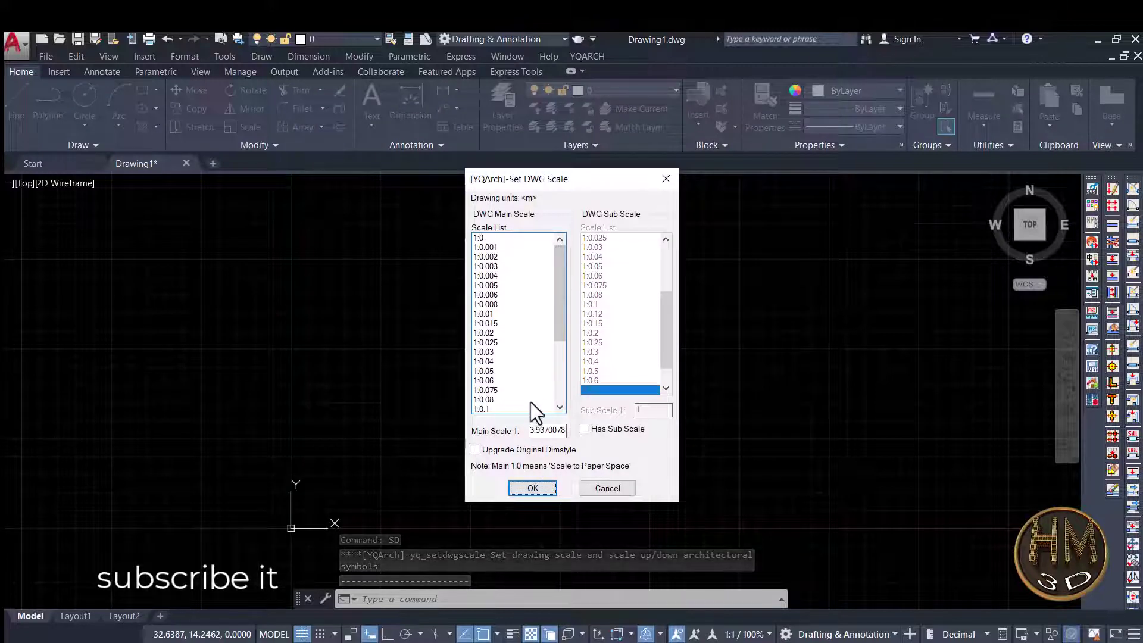
- Apply a 1:0.1 main drawing scale and skip the symbol selection prompt
click(488, 409)
click(533, 488)
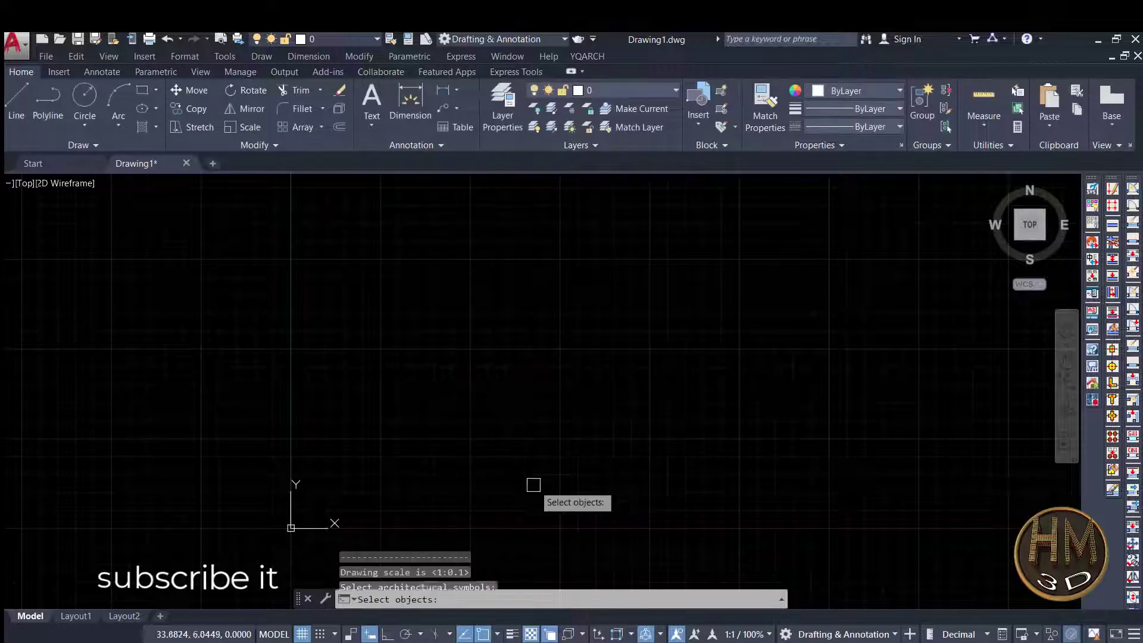
key(Return)
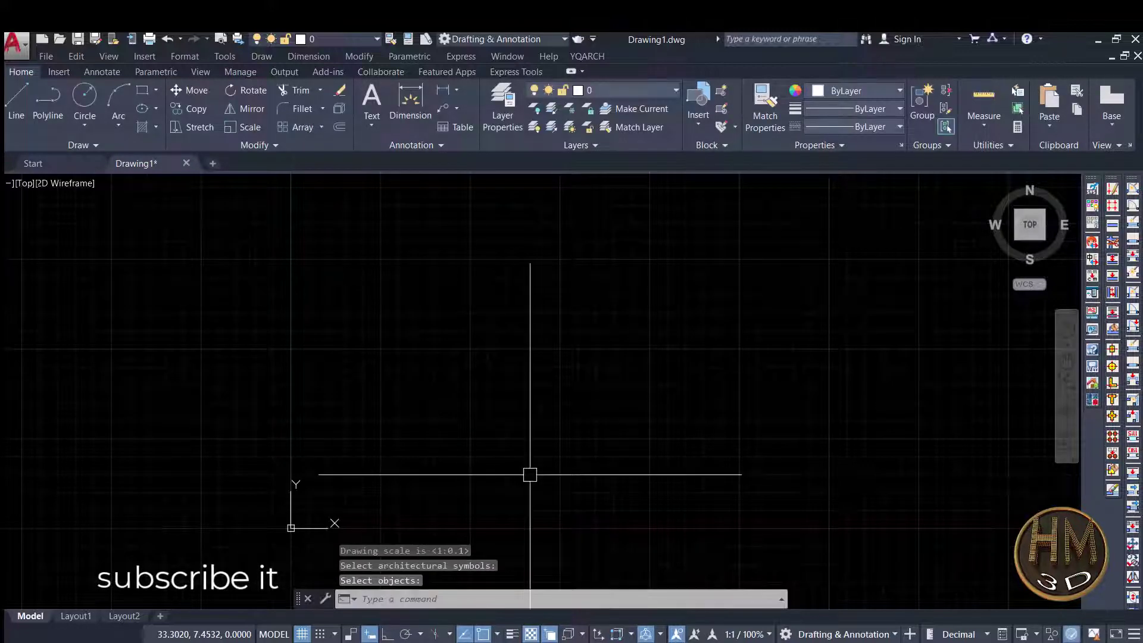
middle_drag(552, 411, 492, 423)
scroll(491, 424, up, 2)
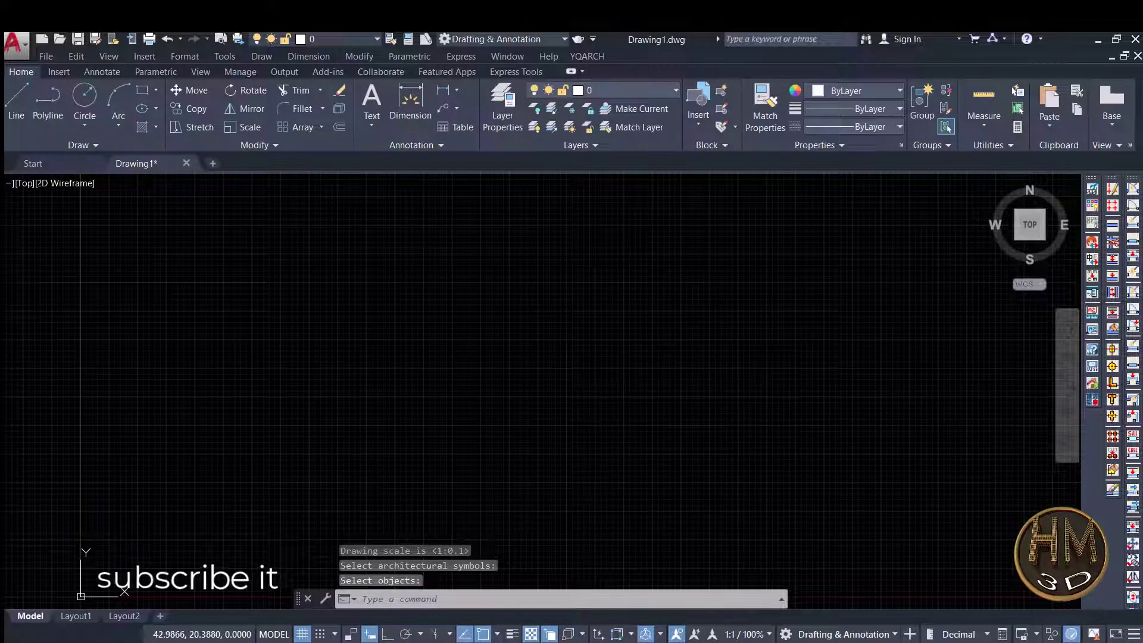
- Place a YQArch linear dimension reading 10.455 between two picked points
click(488, 382)
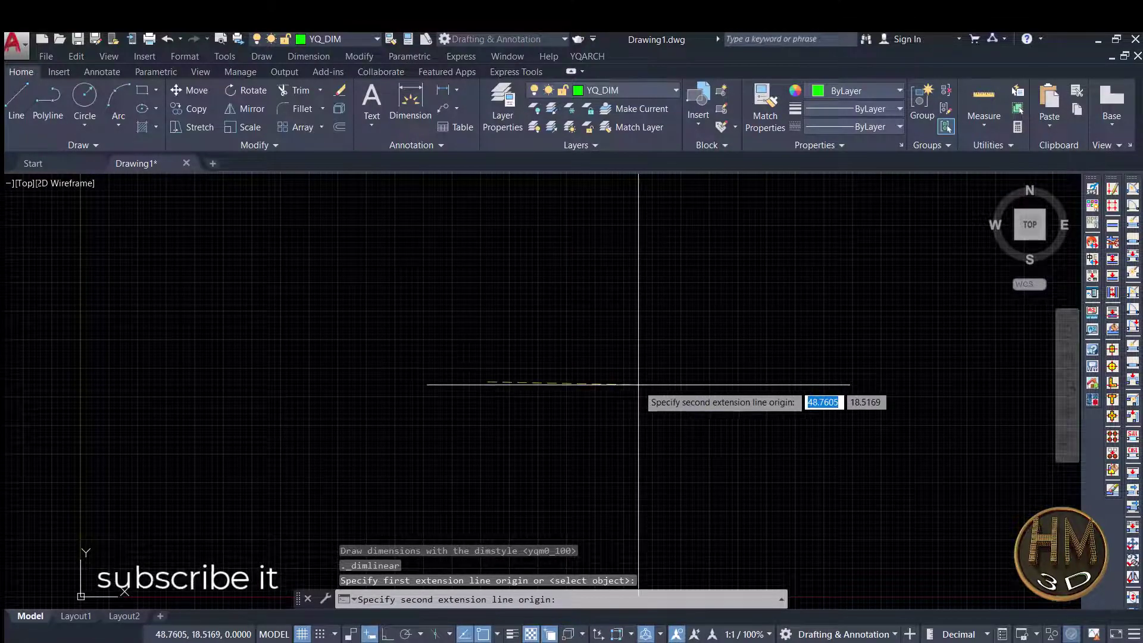
click(610, 385)
click(589, 374)
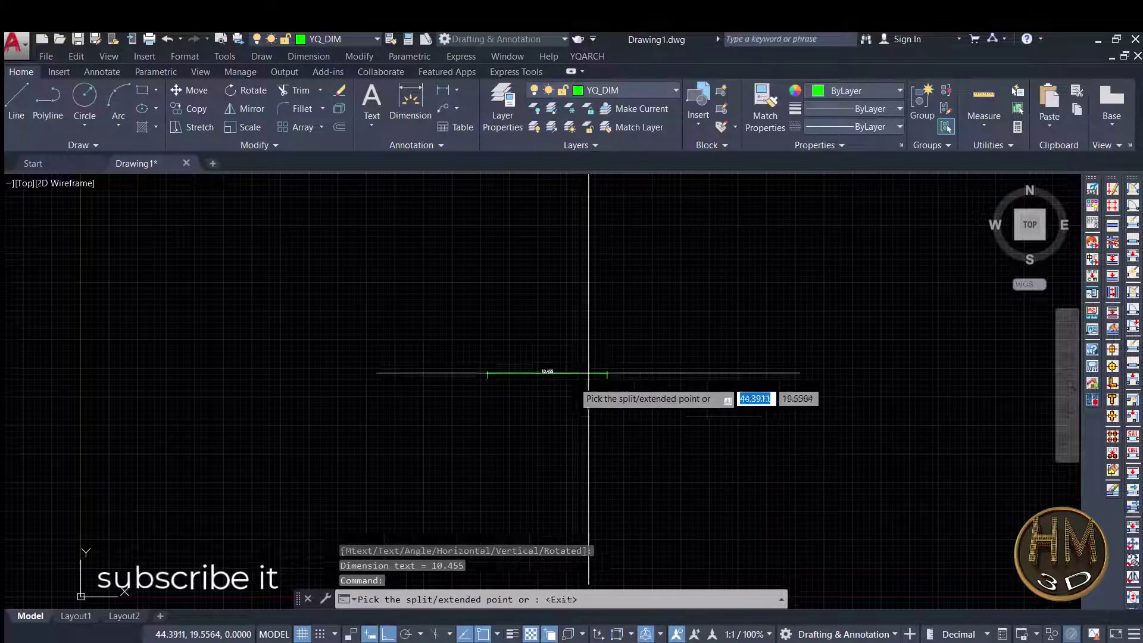
scroll(589, 374, up, 8)
scroll(589, 373, down, 6)
middle_drag(645, 370, 515, 381)
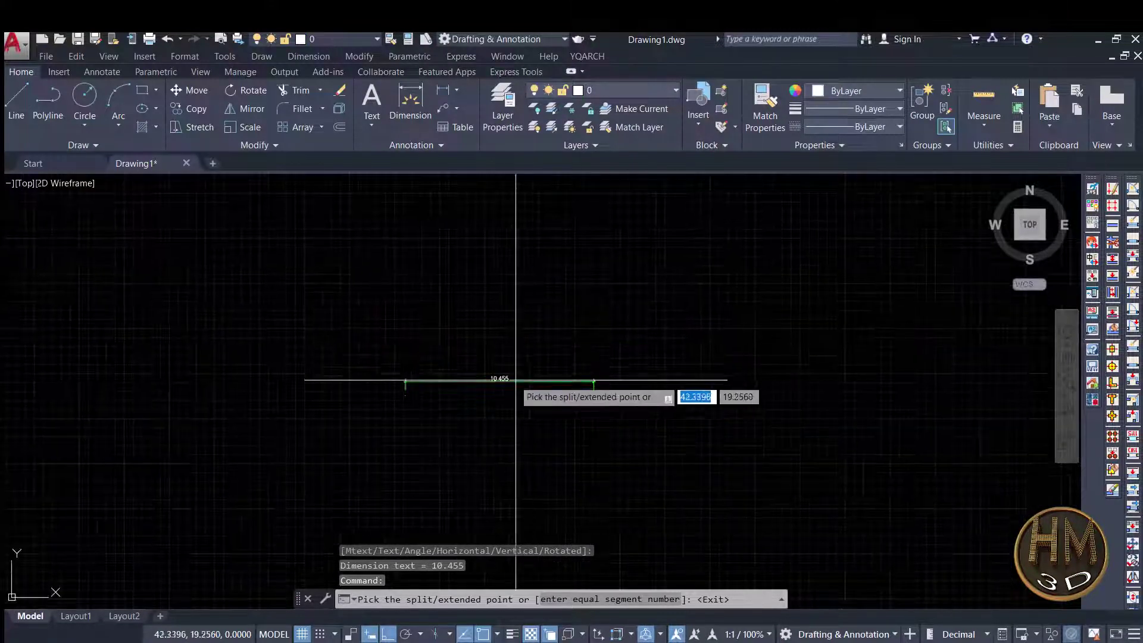
scroll(516, 379, up, 2)
scroll(515, 379, up, 2)
- Draw a 0.2-thick double-line wall across the top, down, along the bottom and up the right
key(Escape)
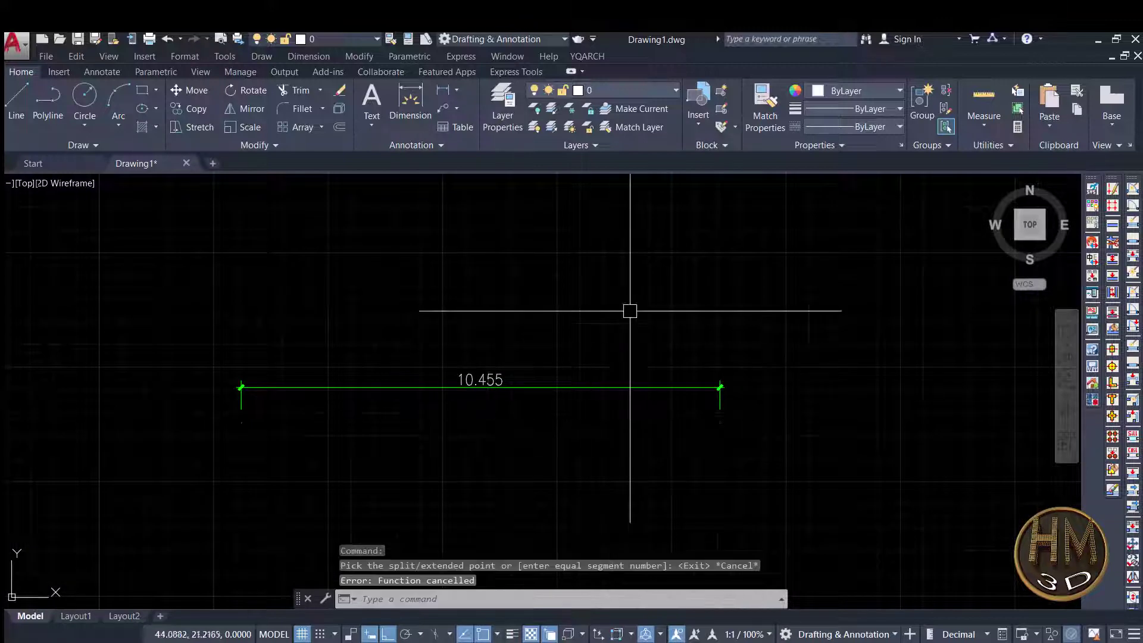
click(586, 54)
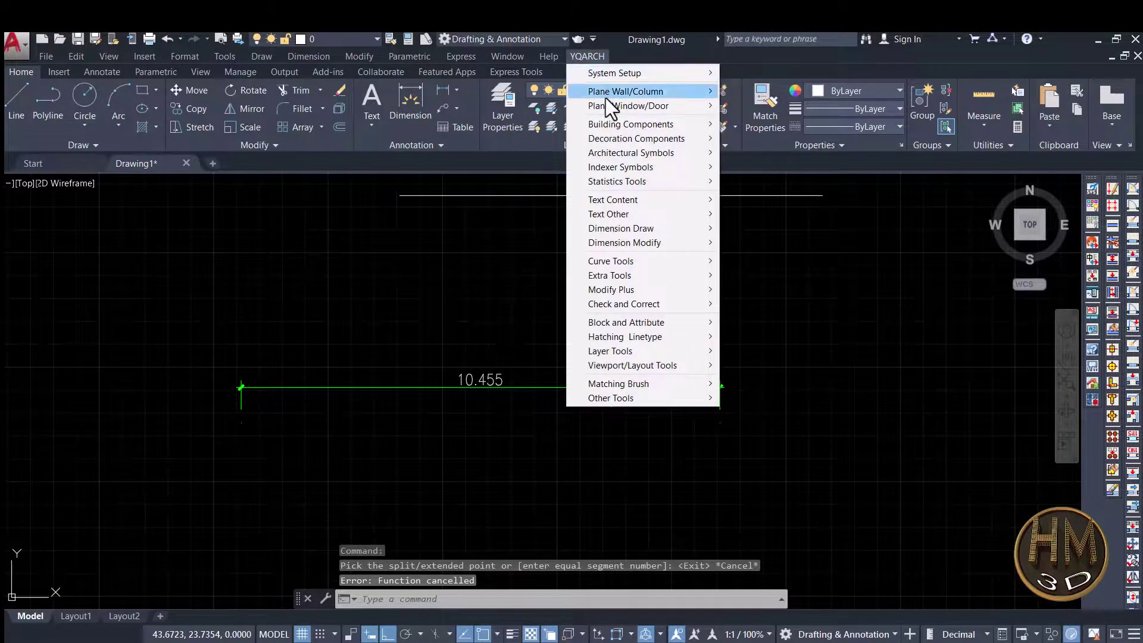
mouse_move(625, 91)
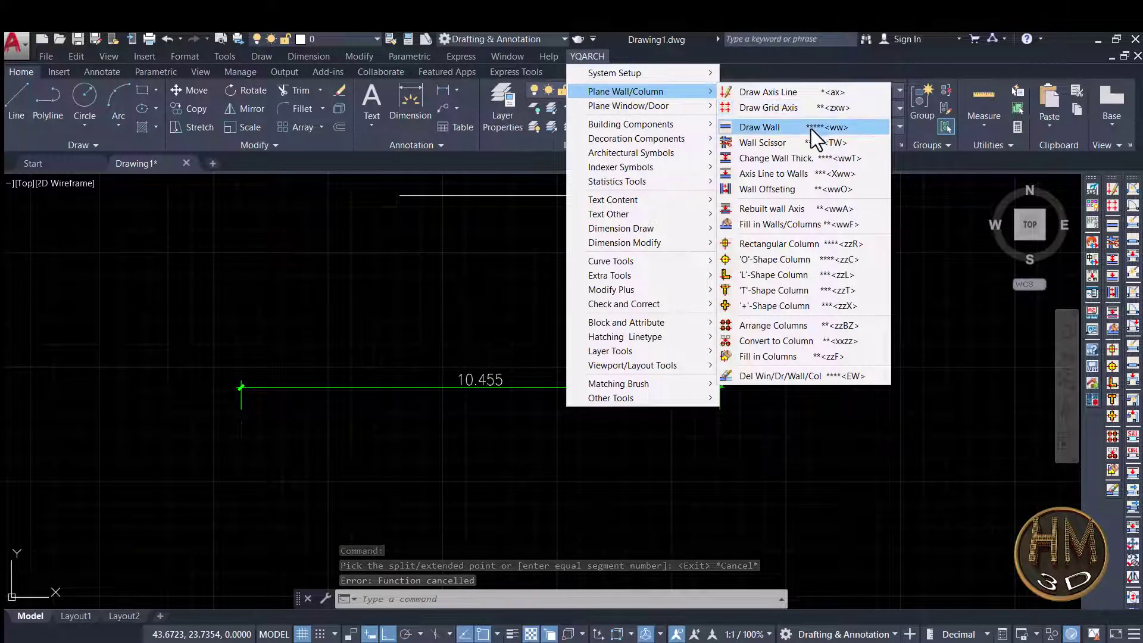
click(753, 128)
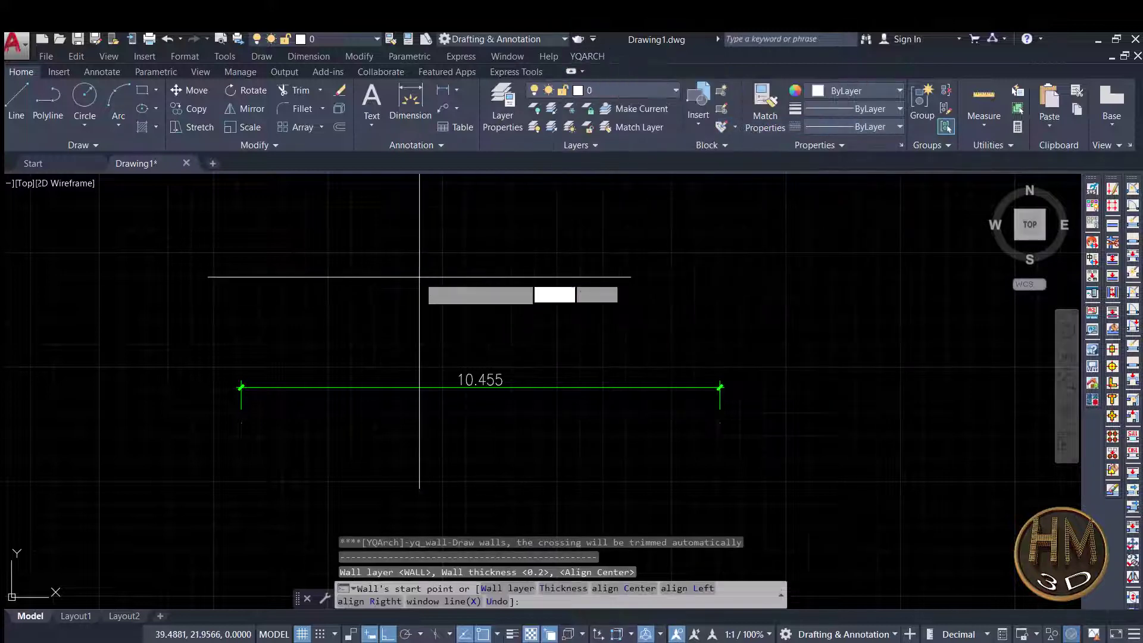
click(420, 277)
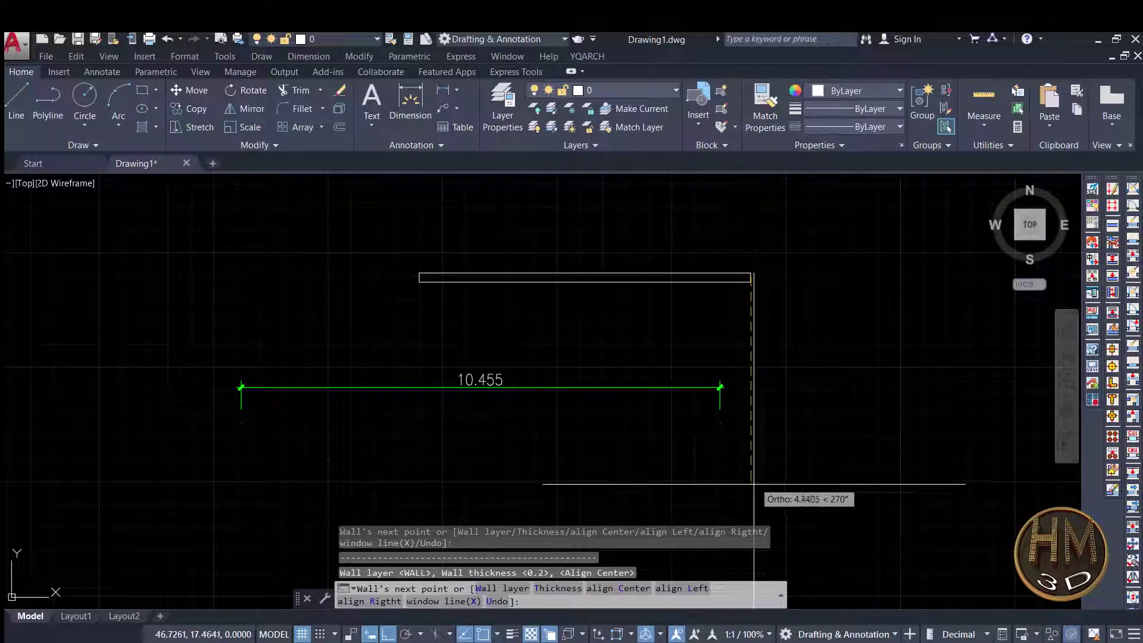
click(755, 485)
middle_drag(774, 423, 633, 399)
scroll(719, 414, up, 2)
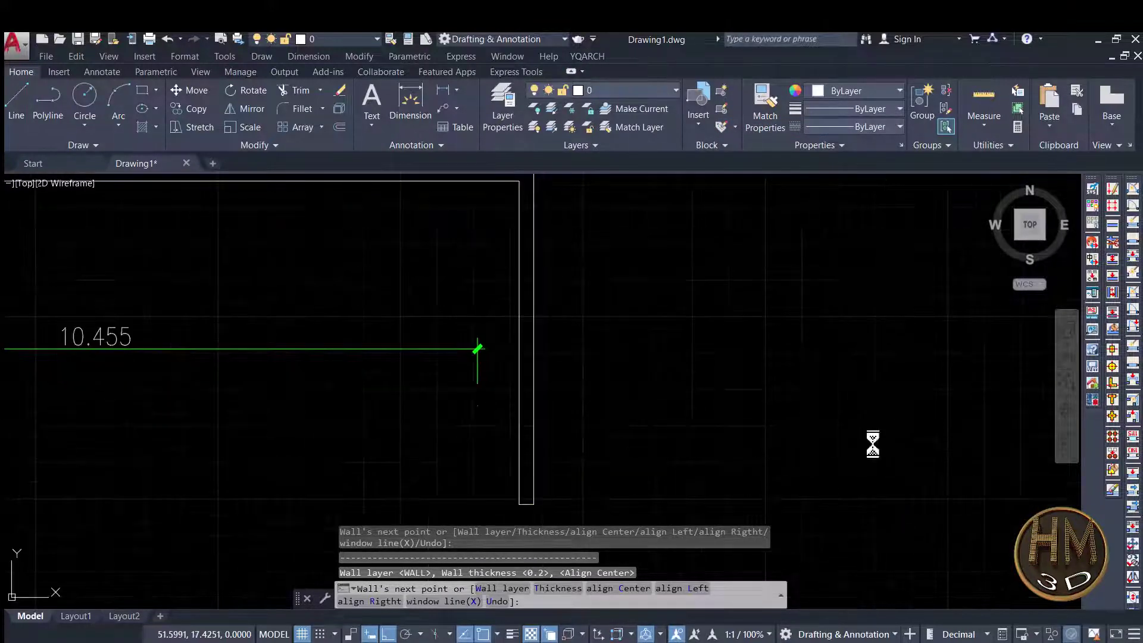
click(881, 504)
click(882, 192)
key(Escape)
- Pan across the walls, then repeat the wall command and cancel it
middle_drag(772, 269, 764, 284)
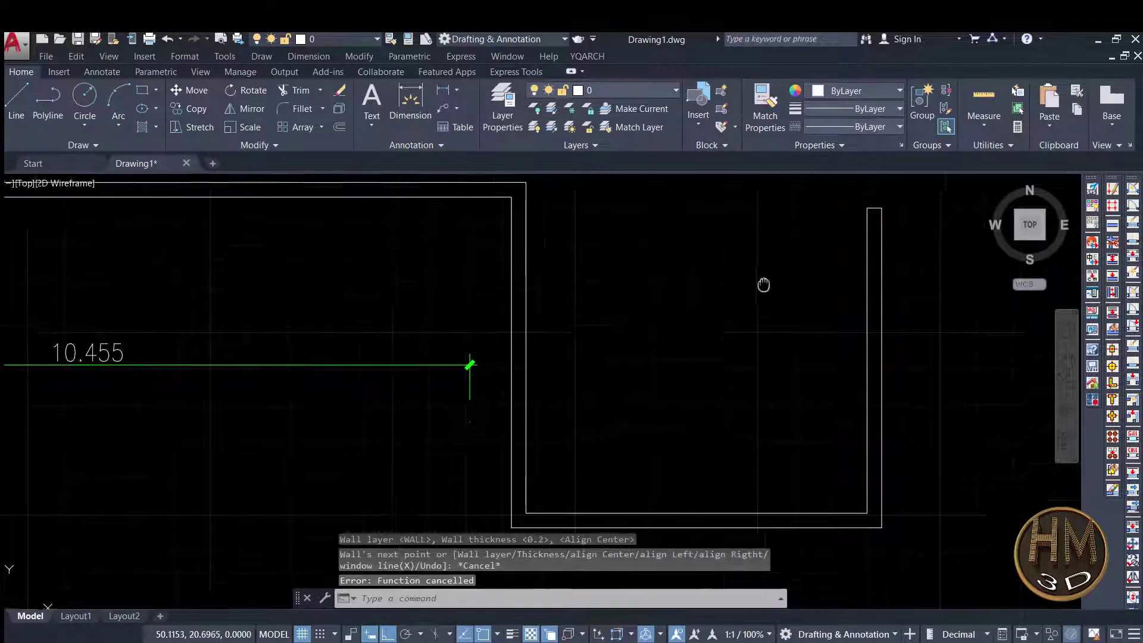
scroll(744, 268, up, 3)
scroll(709, 303, down, 6)
key(Escape)
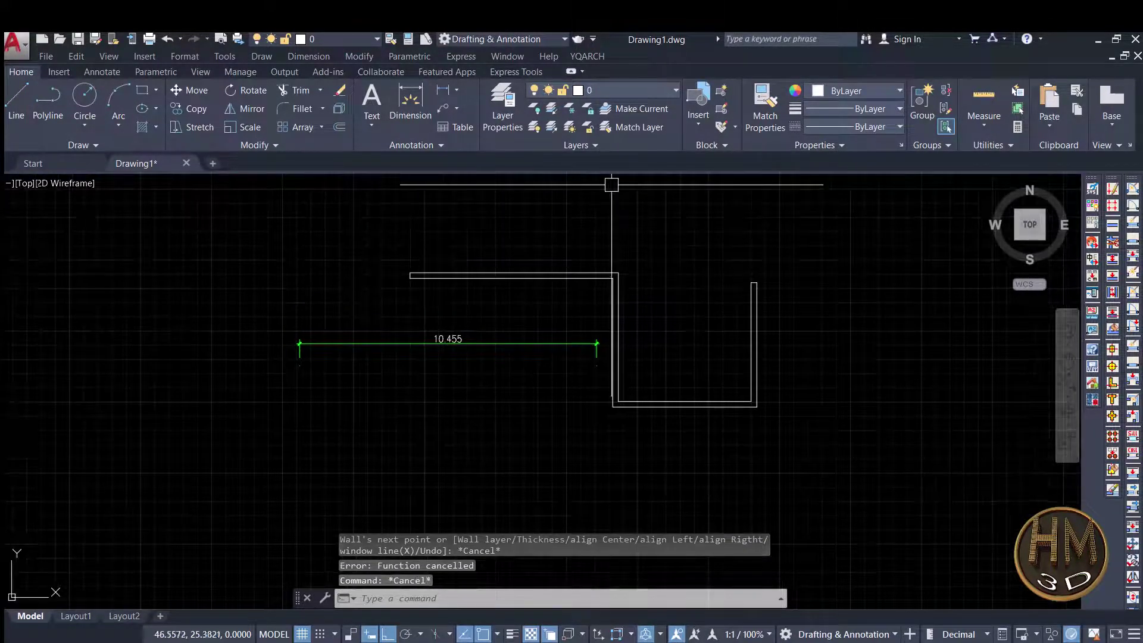
key(space)
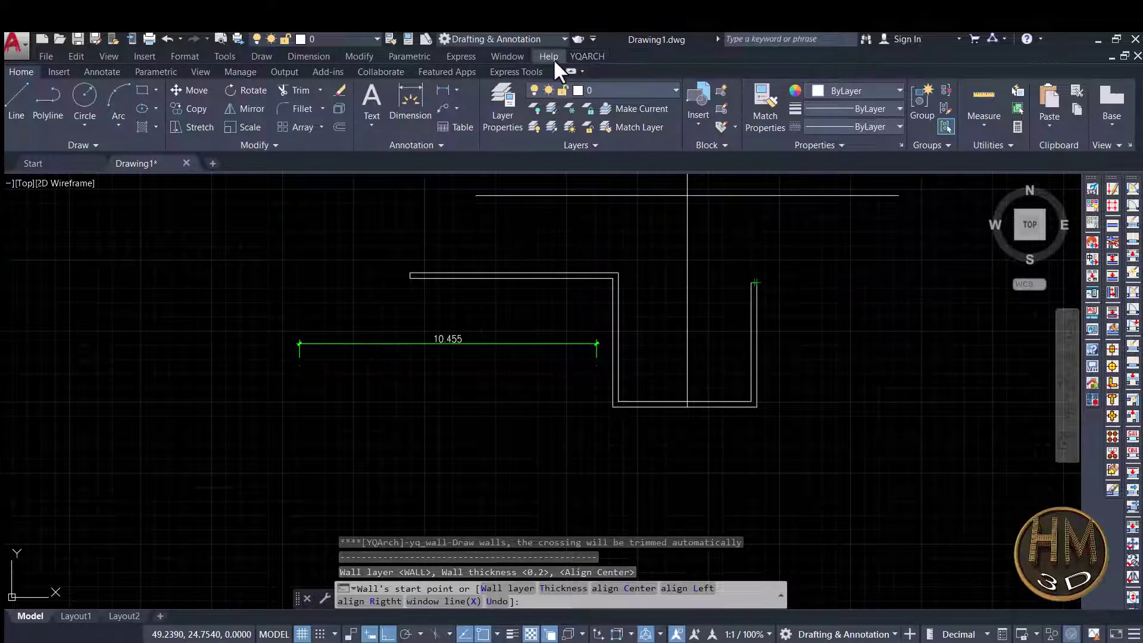
key(Escape)
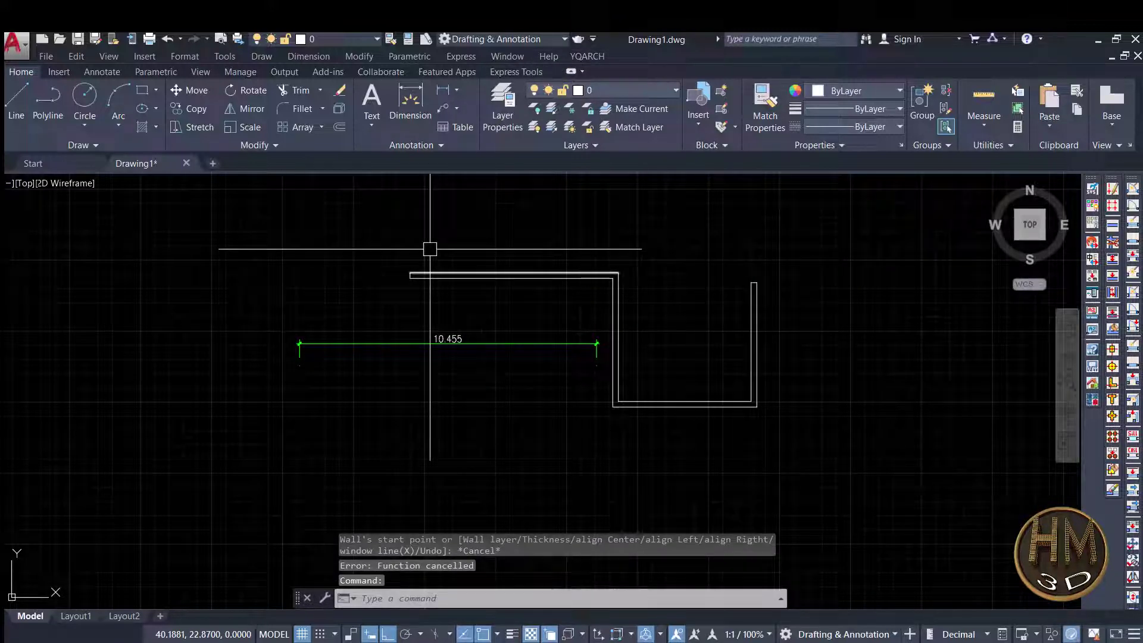
- Draw a polyline rectangle below the walls
text(pl)
key(Return)
scroll(582, 255, down, 6)
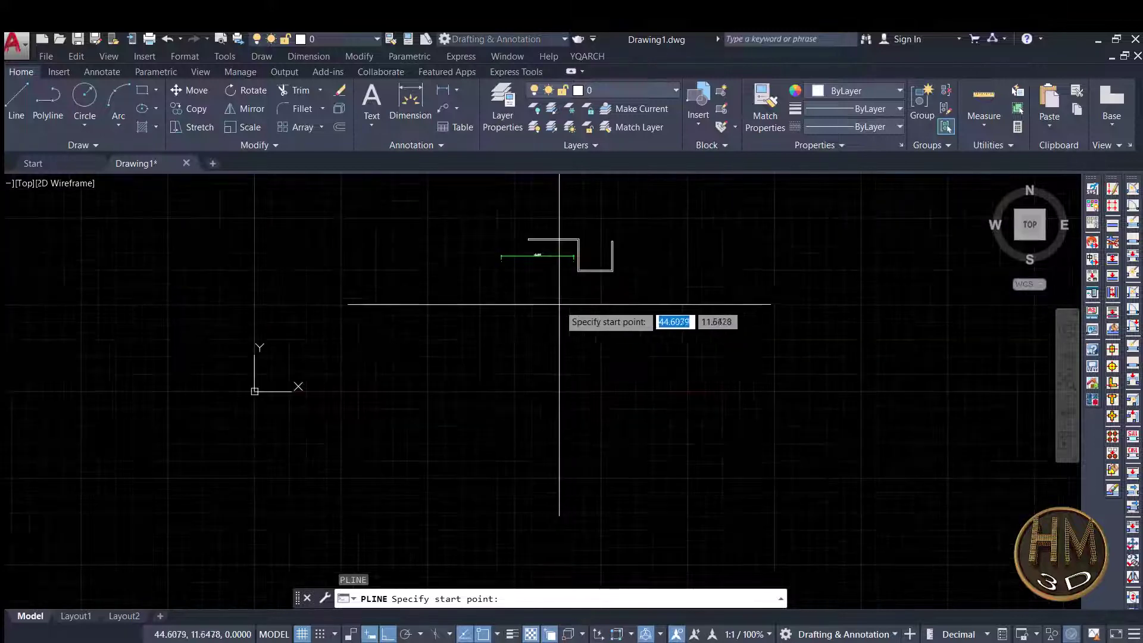
click(509, 309)
click(775, 308)
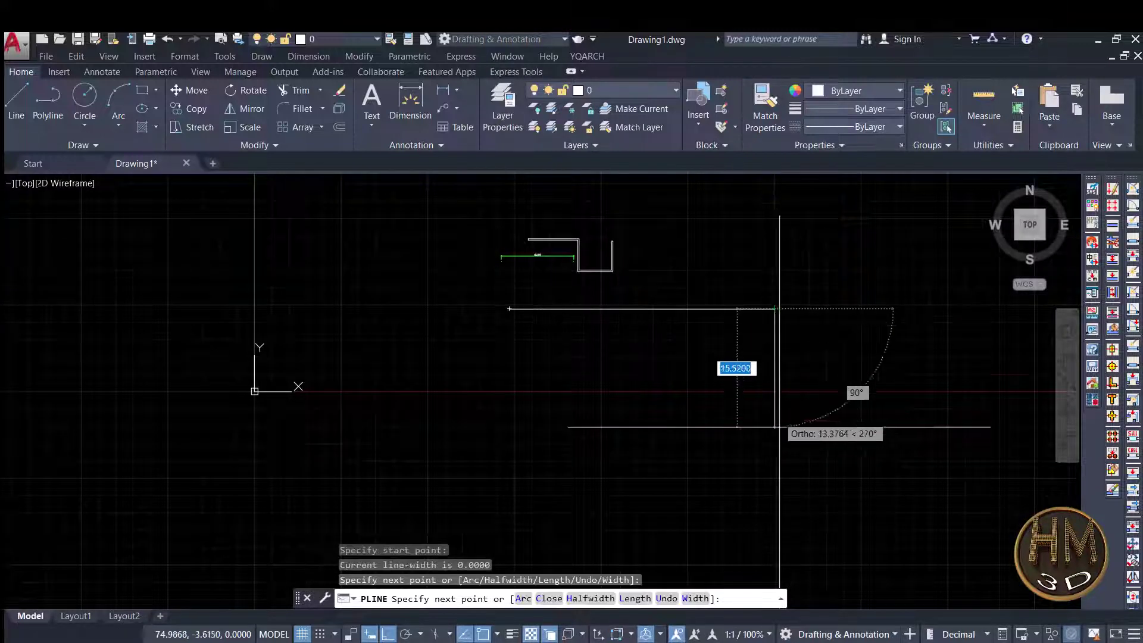
click(774, 490)
click(499, 490)
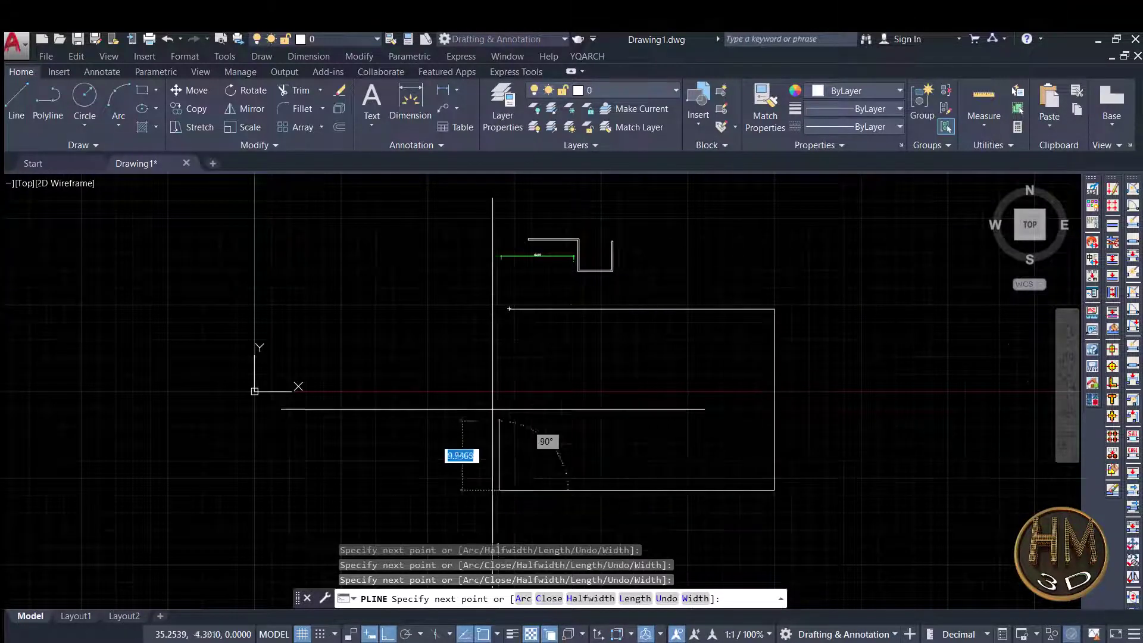
click(499, 289)
key(Escape)
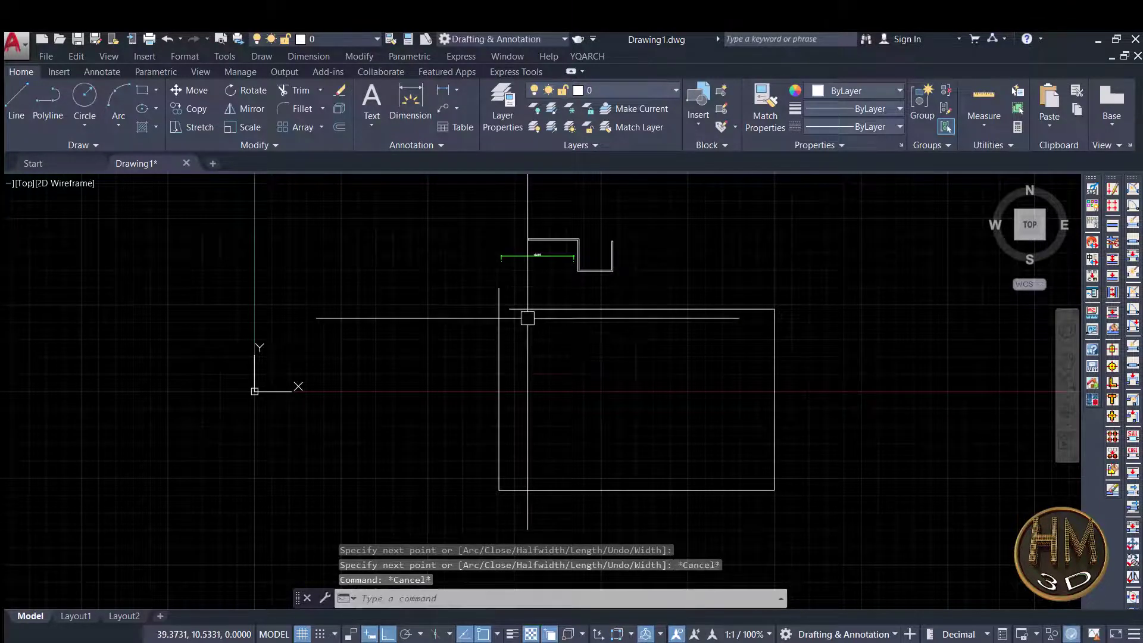
- Fillet the rectangle's open top-left corner closed
text(f)
key(Return)
click(499, 322)
click(536, 308)
key(Escape)
key(Escape)
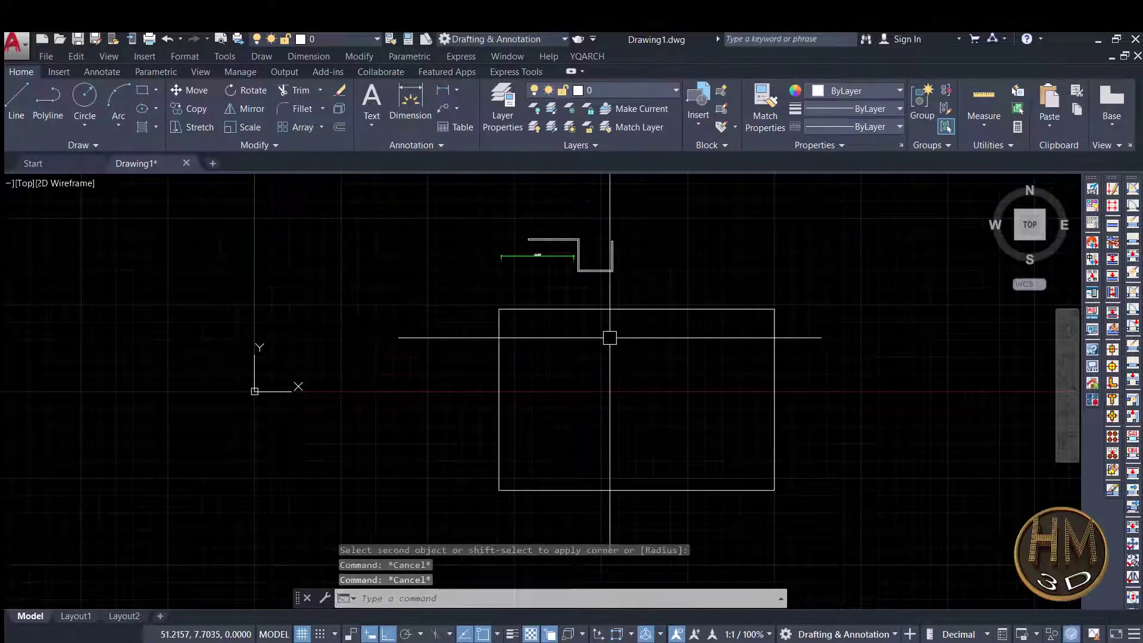
- Divide the rectangle into six cells with two vertical lines and one horizontal line
text(l)
key(Return)
click(571, 308)
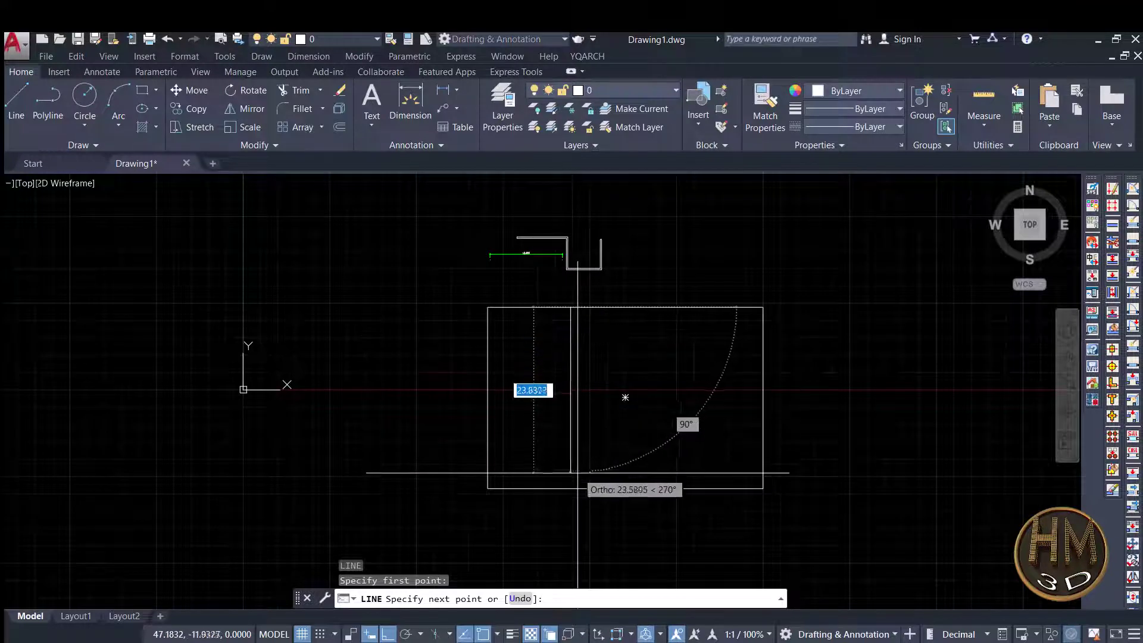
click(570, 488)
key(Return)
key(Return)
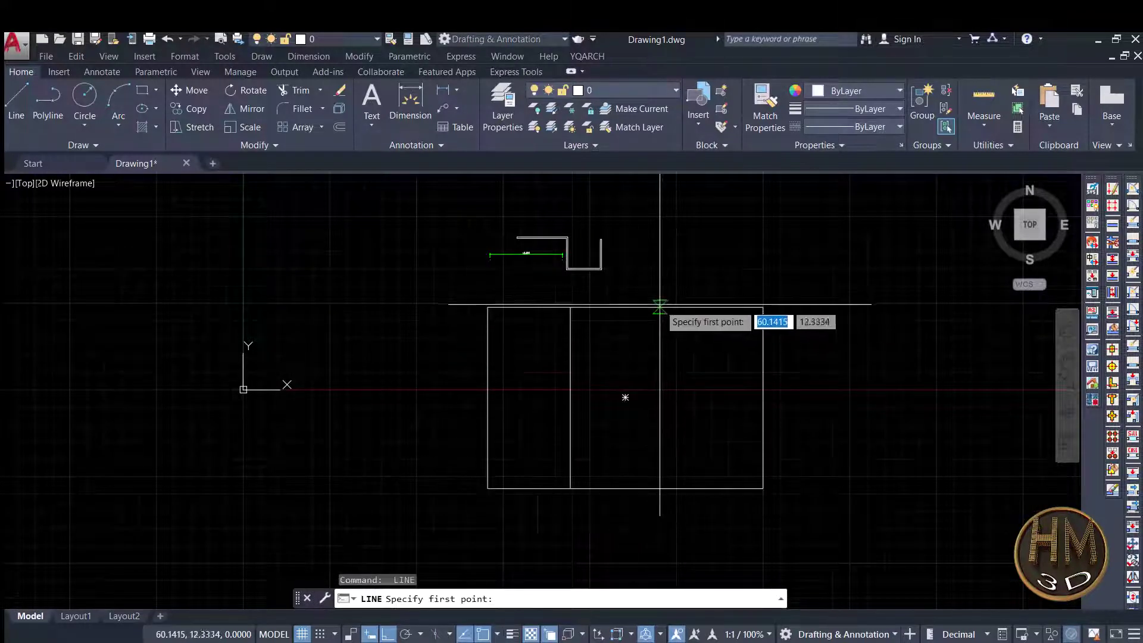
click(658, 308)
click(659, 488)
key(Return)
key(Return)
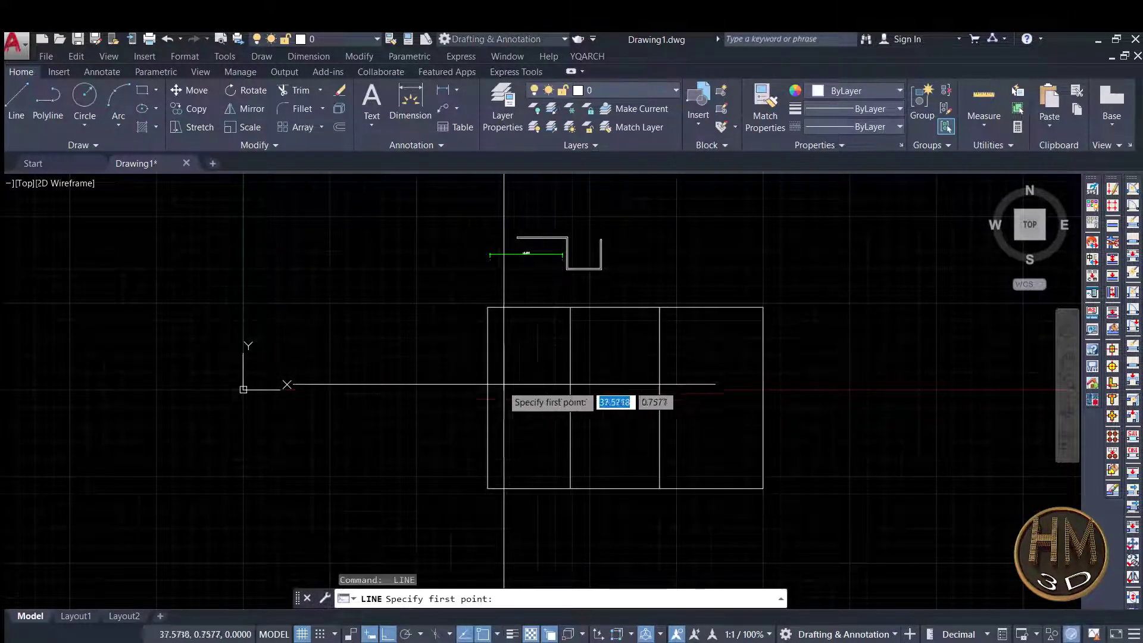
click(488, 394)
click(763, 398)
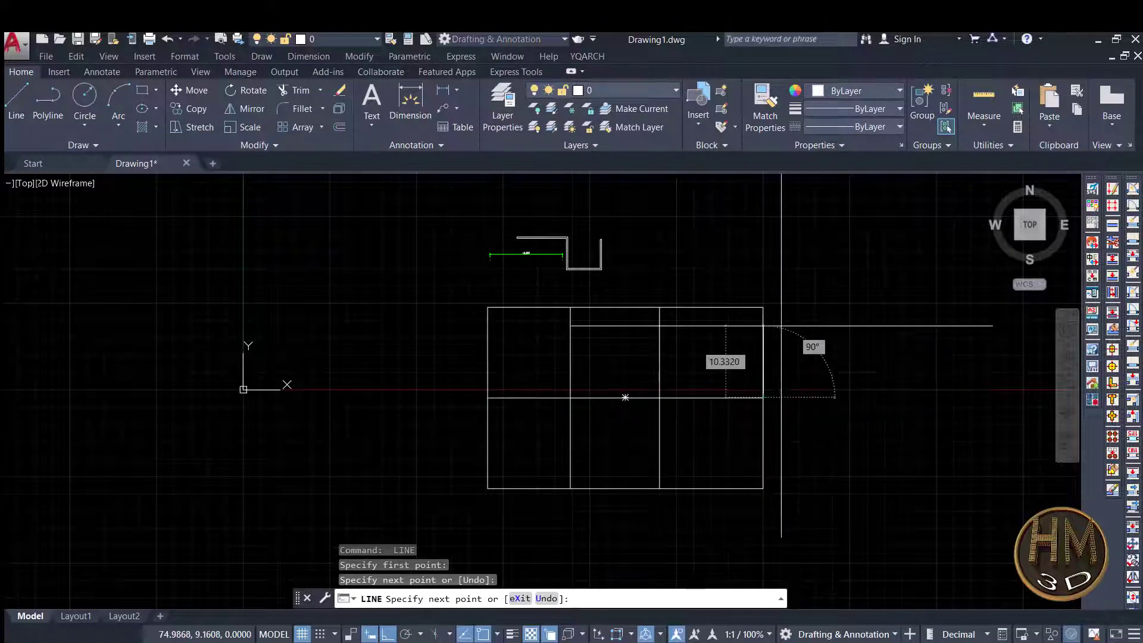
key(Escape)
click(588, 55)
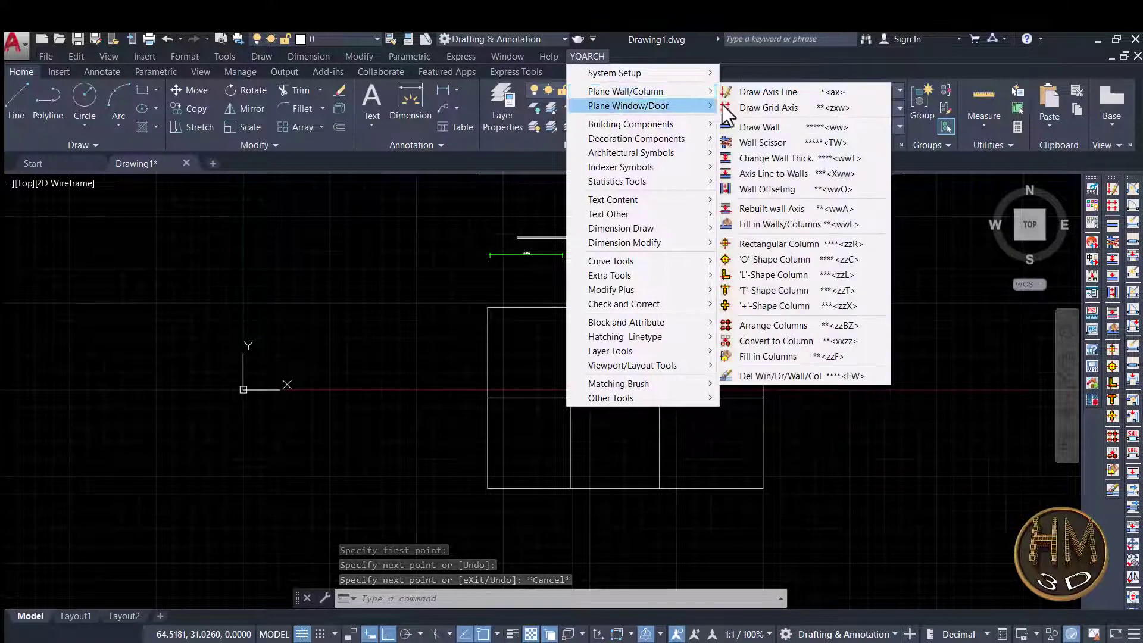
mouse_move(626, 91)
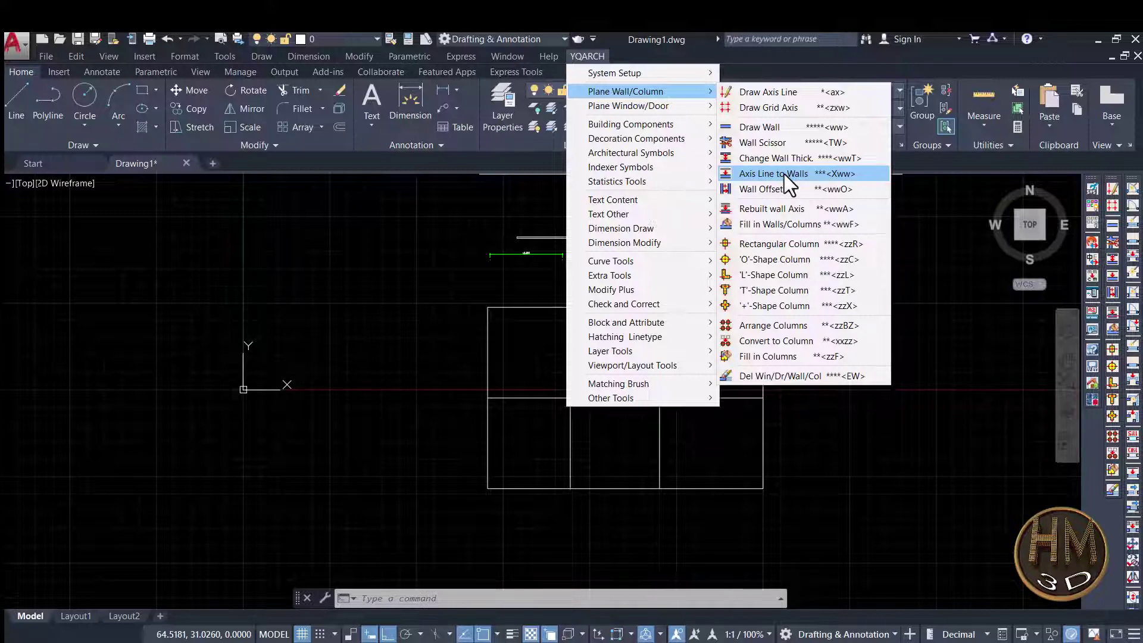
- Crossing-select the four grid lines and turn them into 0.2-thick double-line walls
click(785, 174)
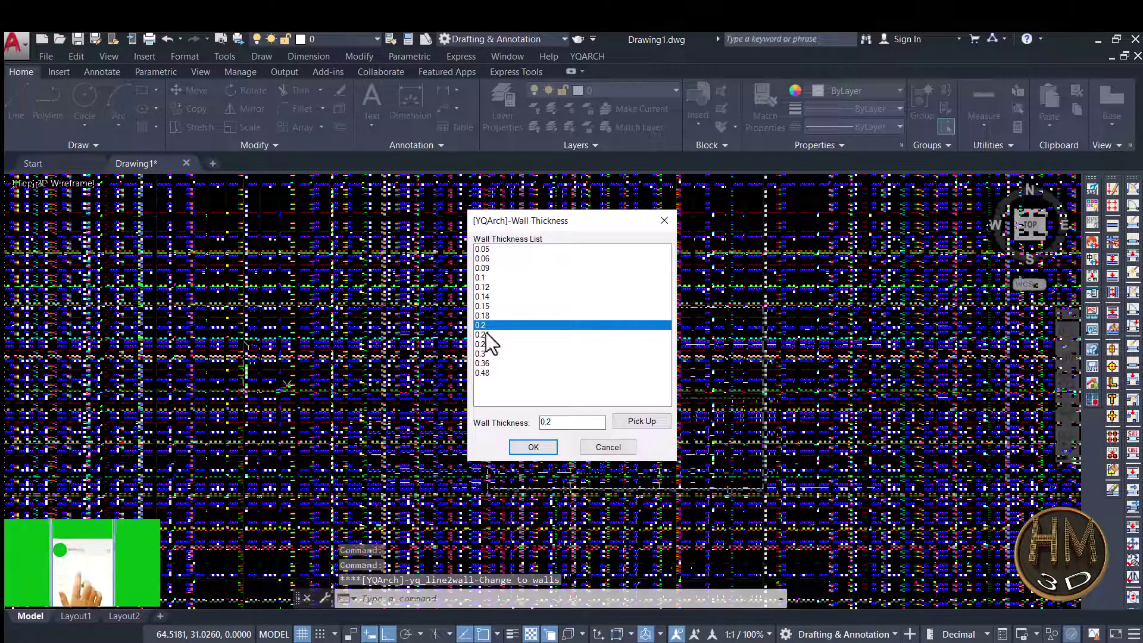
click(533, 448)
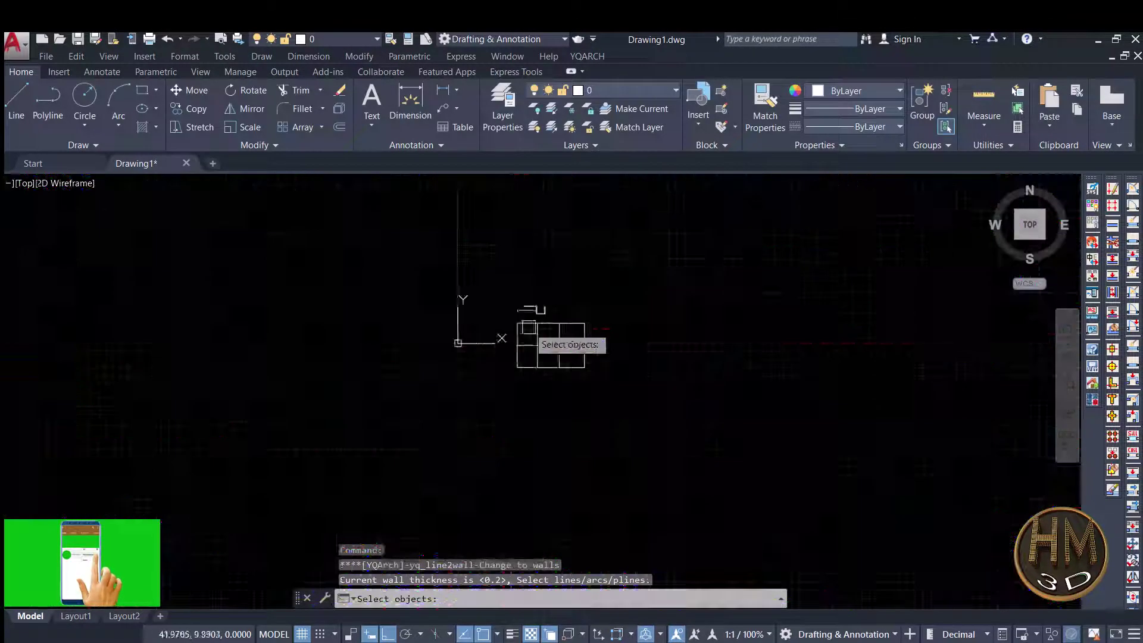
click(572, 320)
click(505, 369)
scroll(529, 336, up, 5)
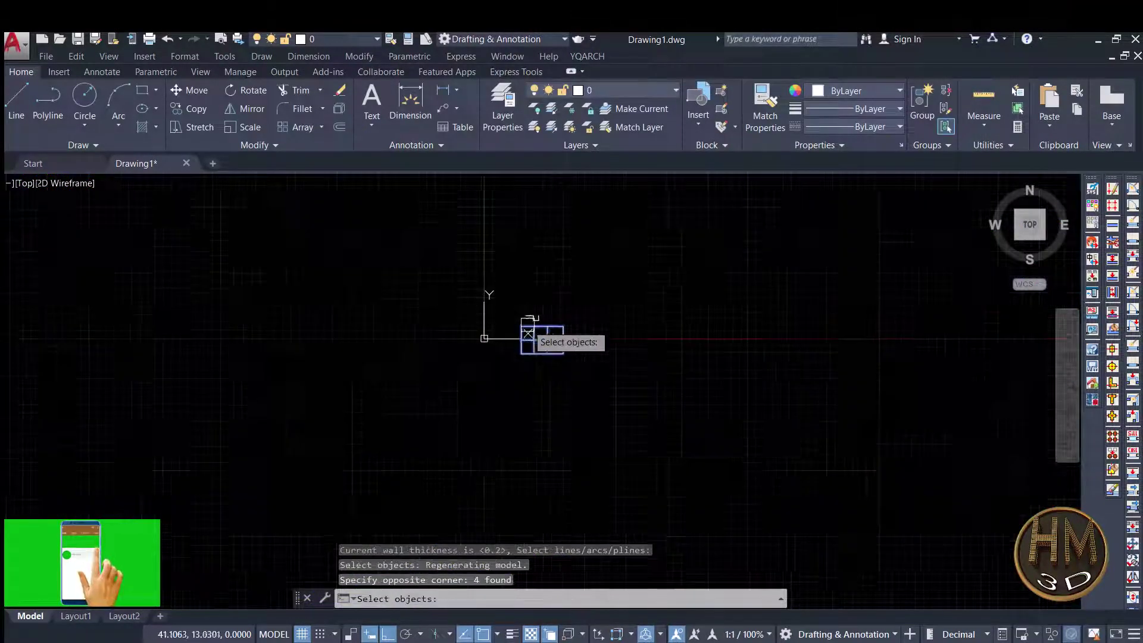
scroll(548, 341, up, 6)
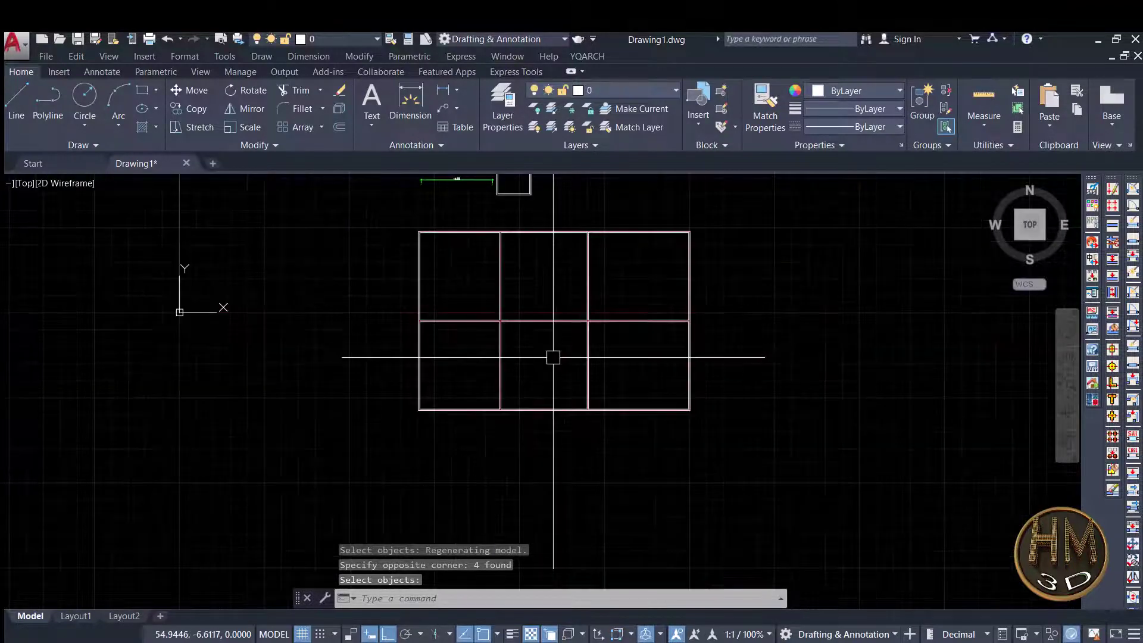
scroll(554, 355, up, 3)
scroll(600, 304, up, 6)
scroll(600, 304, down, 6)
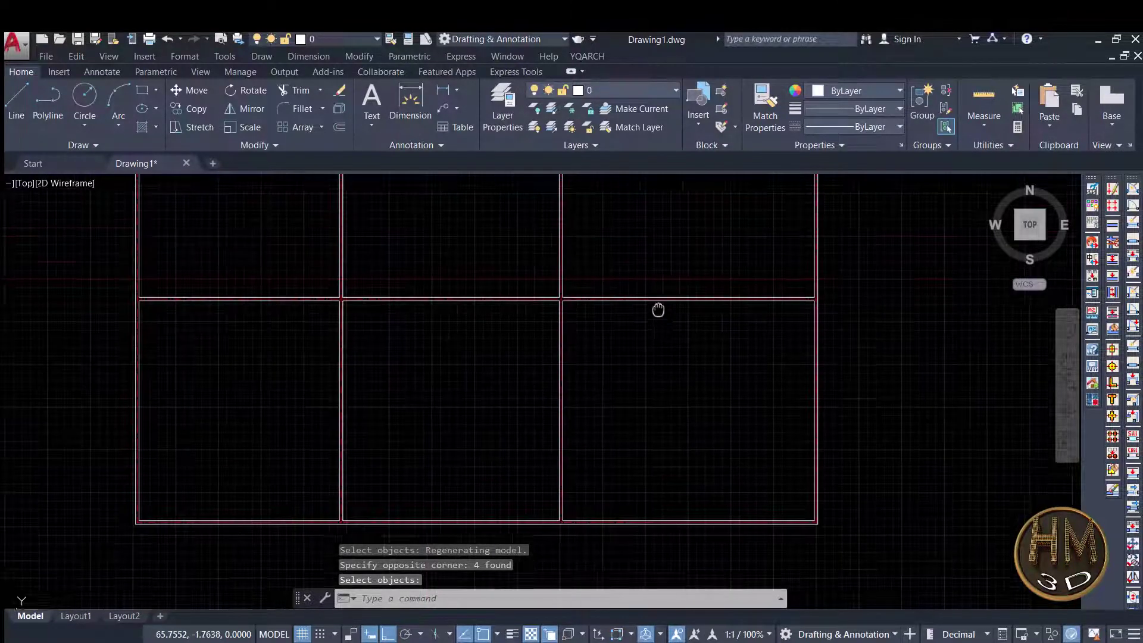
key(Escape)
click(583, 56)
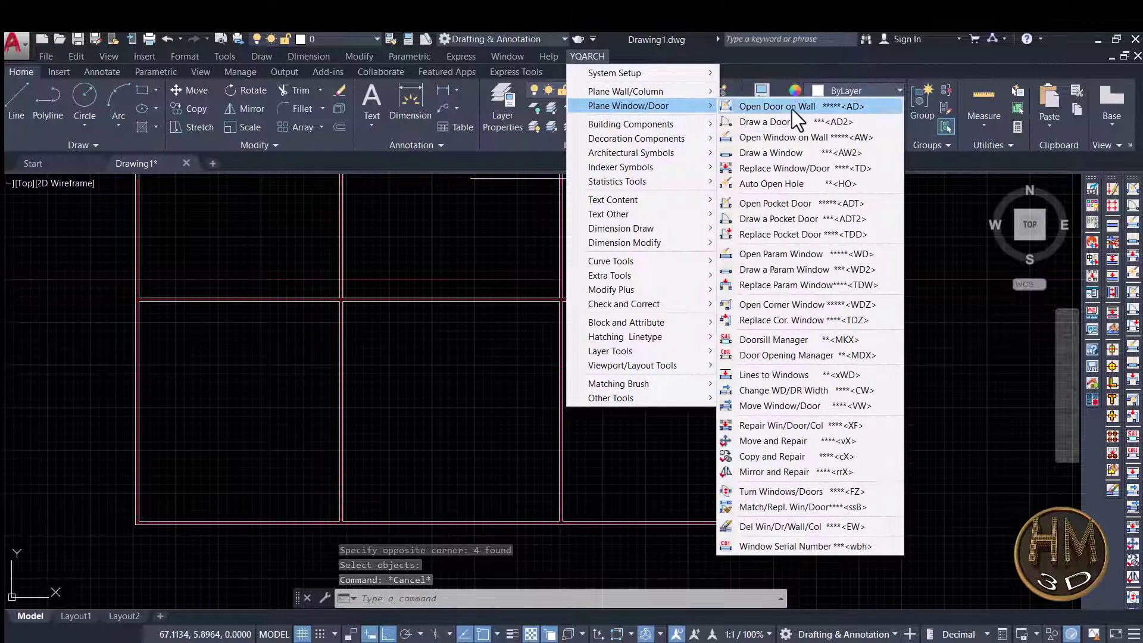
- Place a door by two points in the lower-right room's bottom wall and set its swing
click(762, 123)
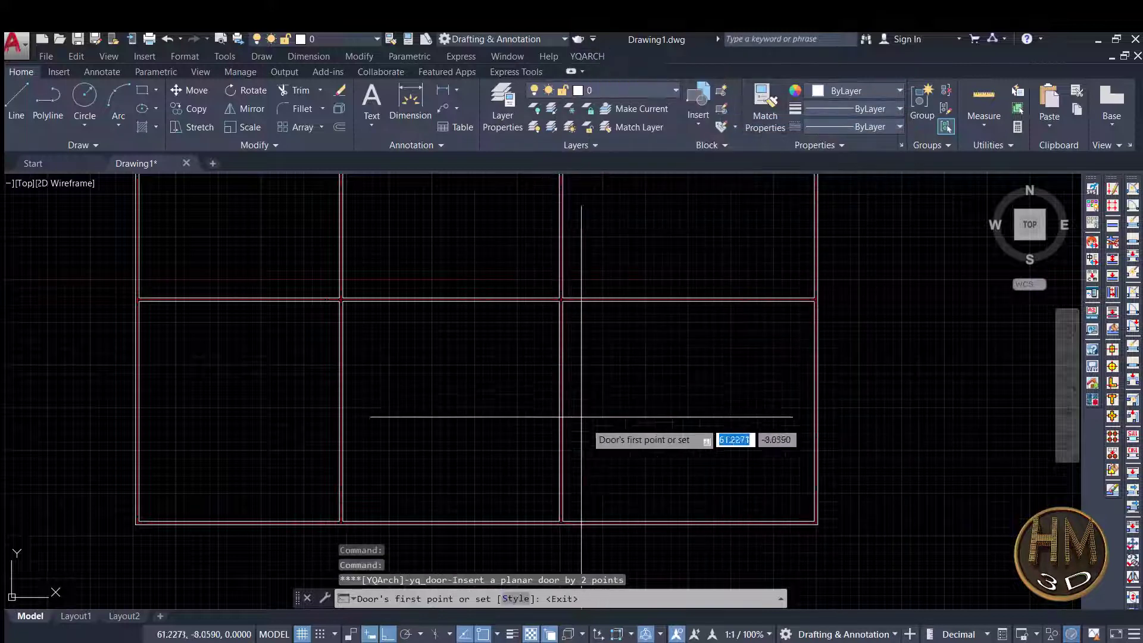
middle_drag(603, 437, 629, 307)
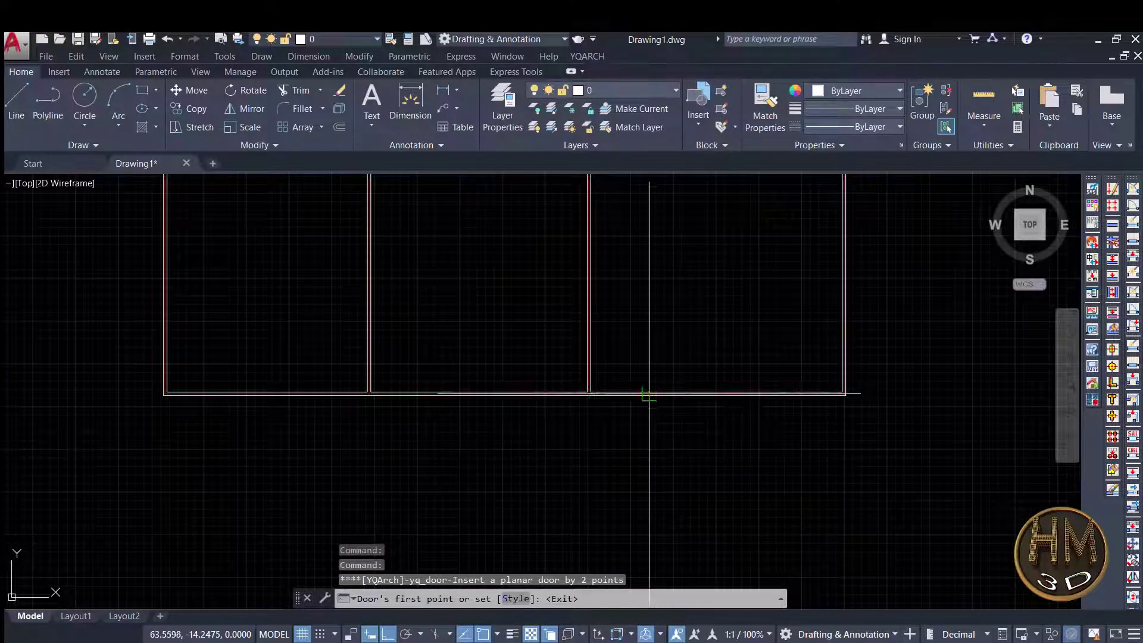
click(648, 393)
click(774, 393)
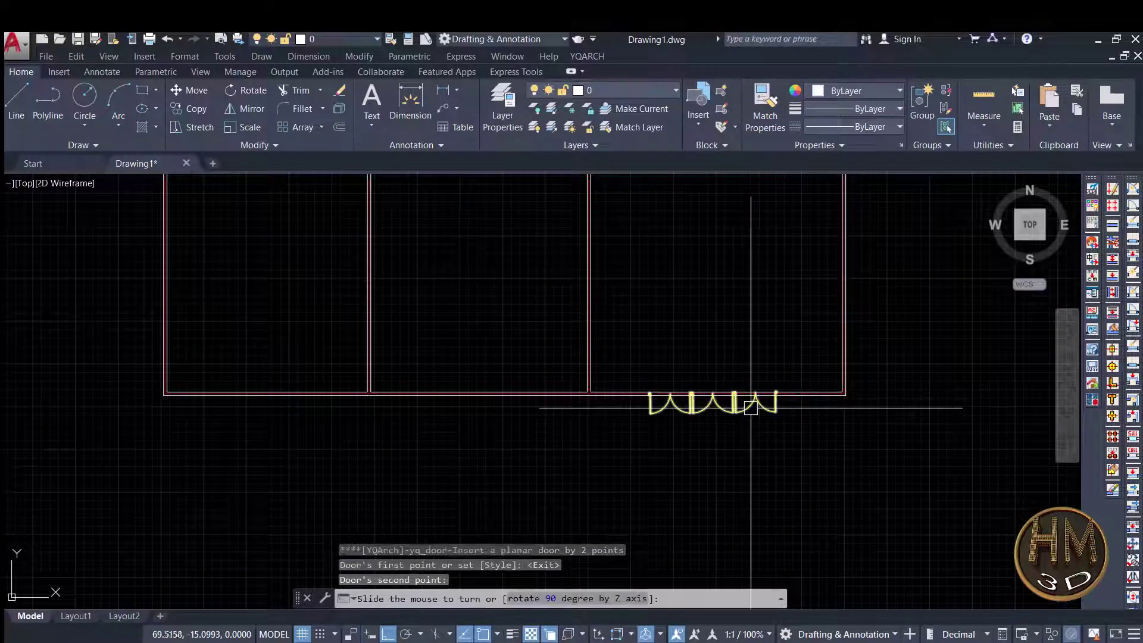
click(735, 364)
key(Escape)
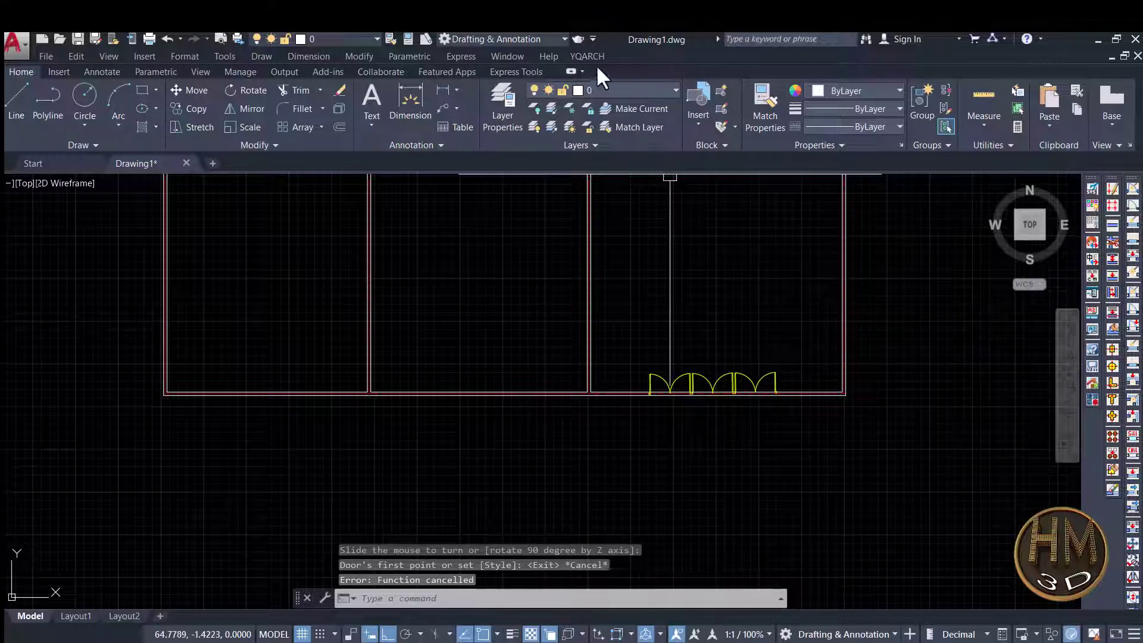
click(589, 56)
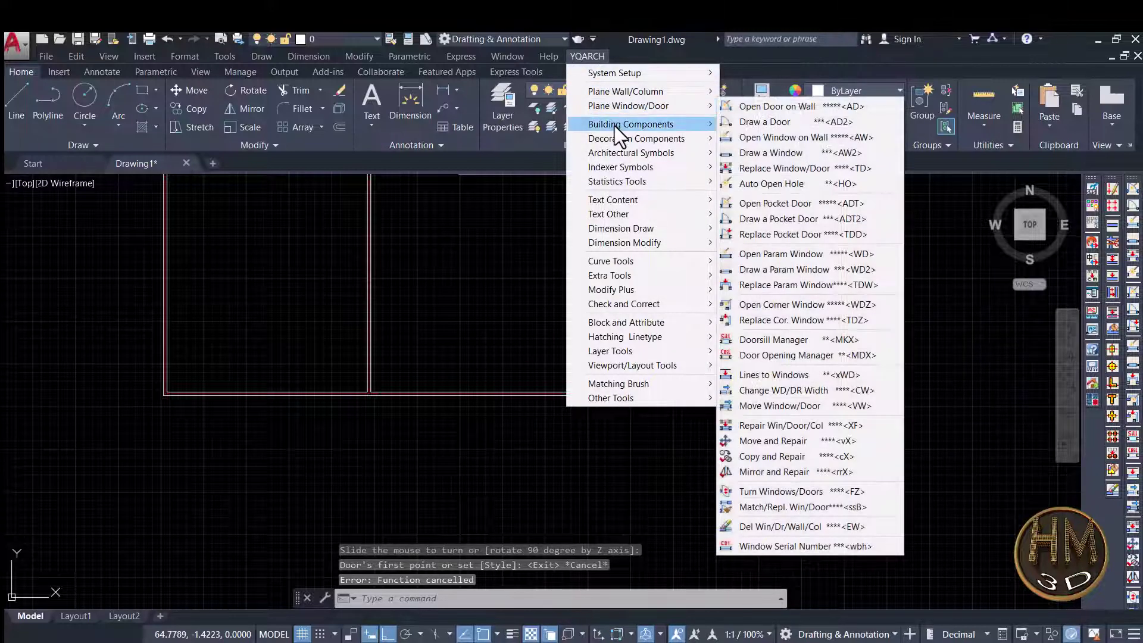
mouse_move(628, 105)
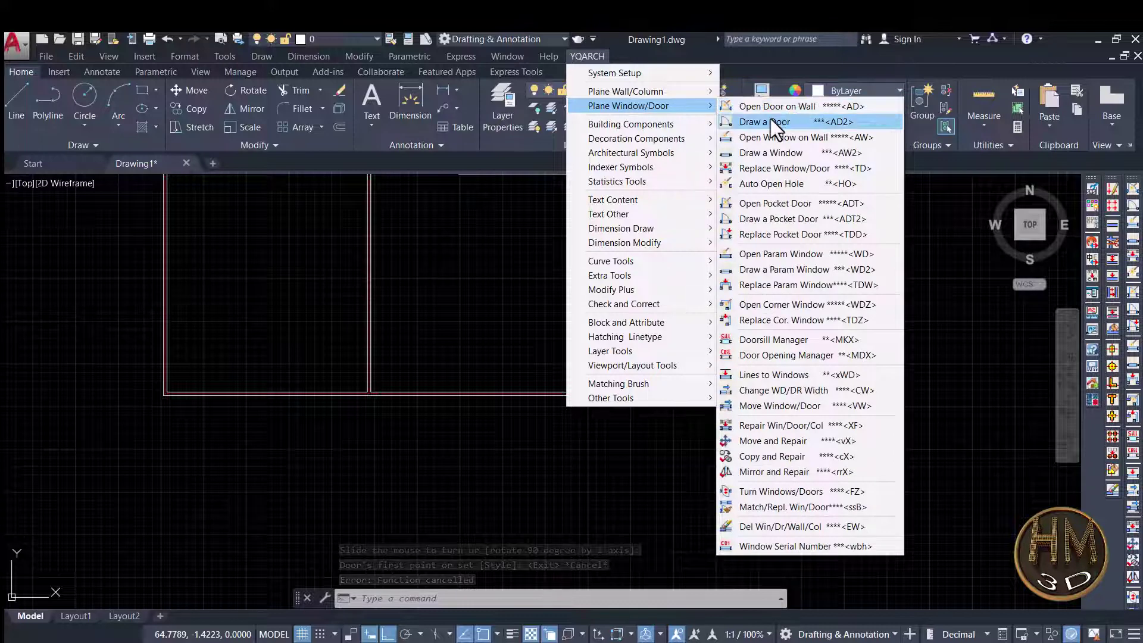
- Draw a trial two-point window on the bottom wall with 0.2 wall thickness, then cancel
click(775, 153)
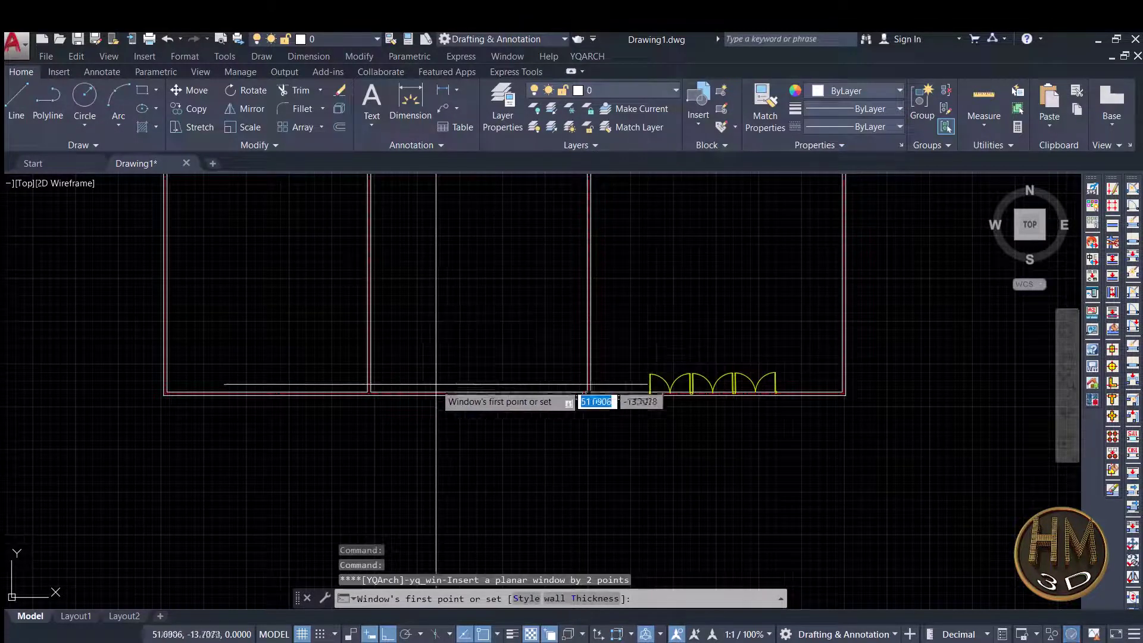
click(407, 394)
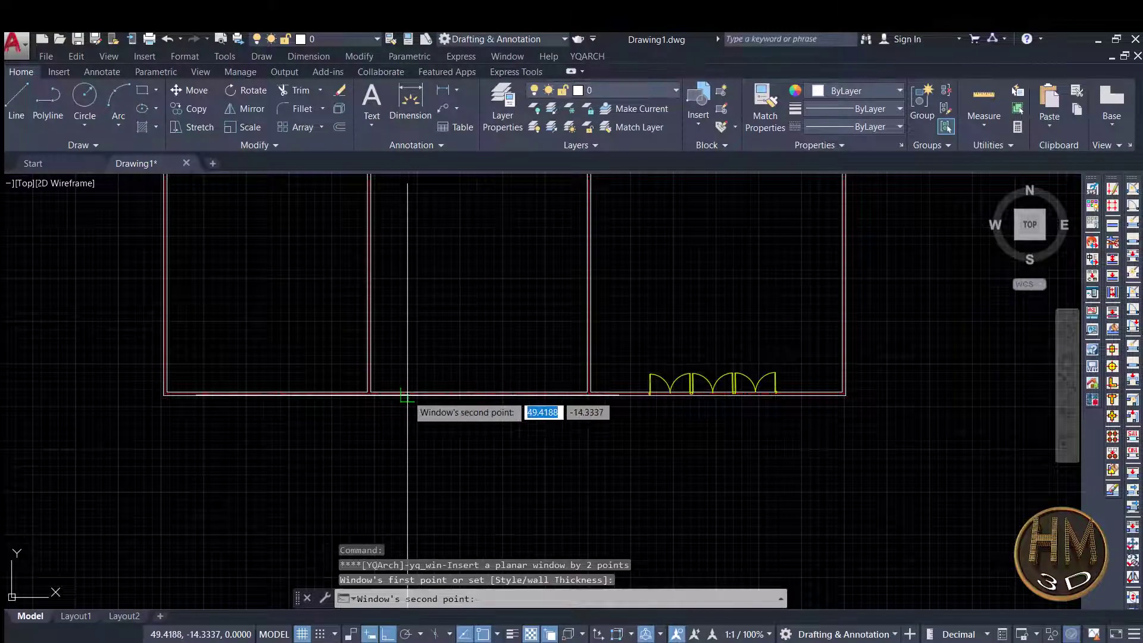
click(538, 392)
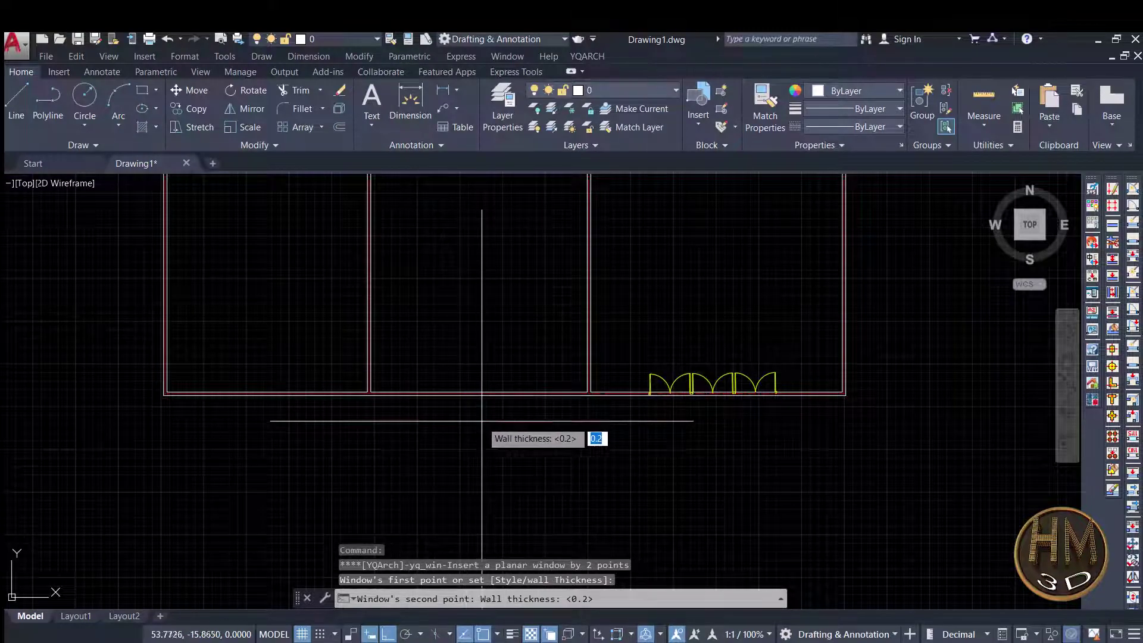
scroll(528, 393, up, 5)
key(Return)
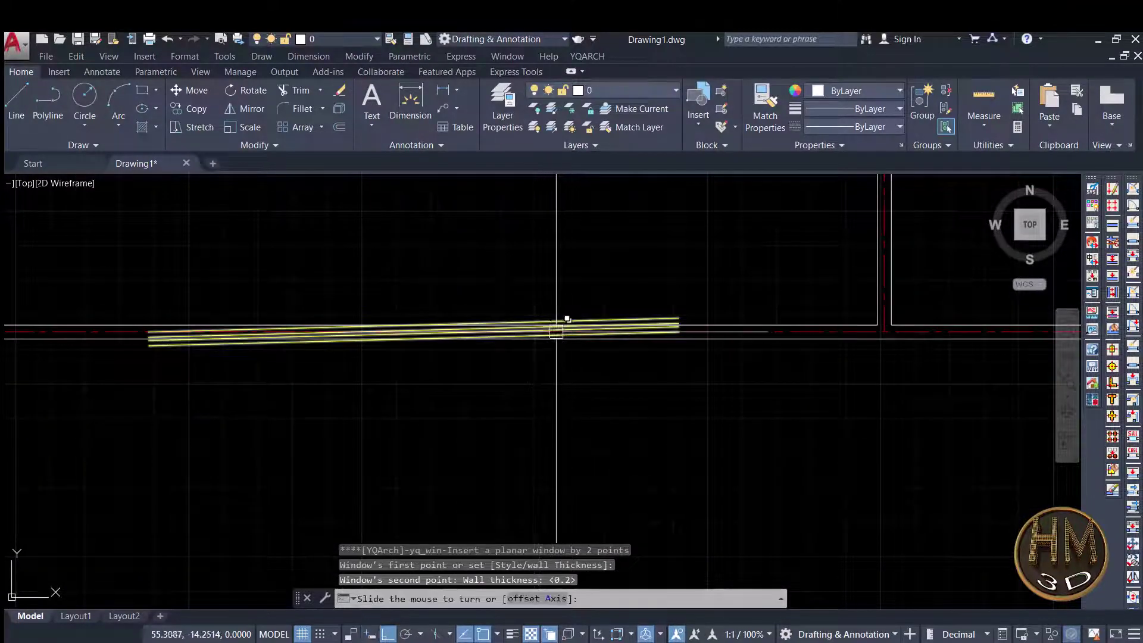
scroll(559, 331, down, 3)
key(Escape)
scroll(559, 333, down, 2)
- Erase the stray line with the E command
text(e)
key(Return)
click(383, 357)
click(638, 286)
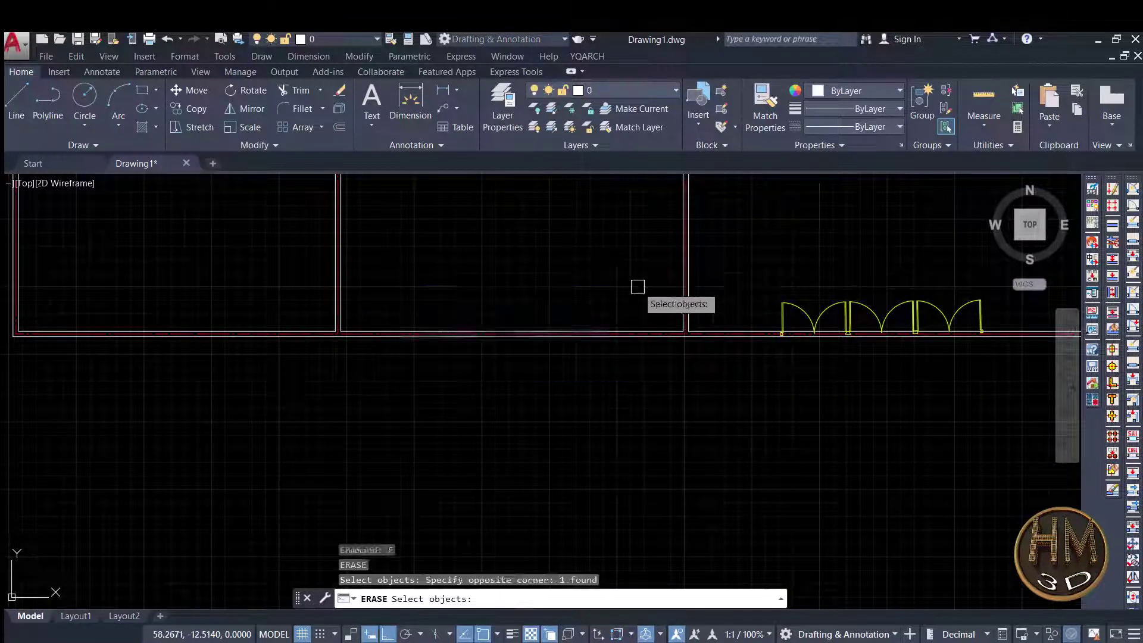
key(Return)
- Open a 1.5-wide window in the middle room's bottom wall
click(589, 59)
click(601, 238)
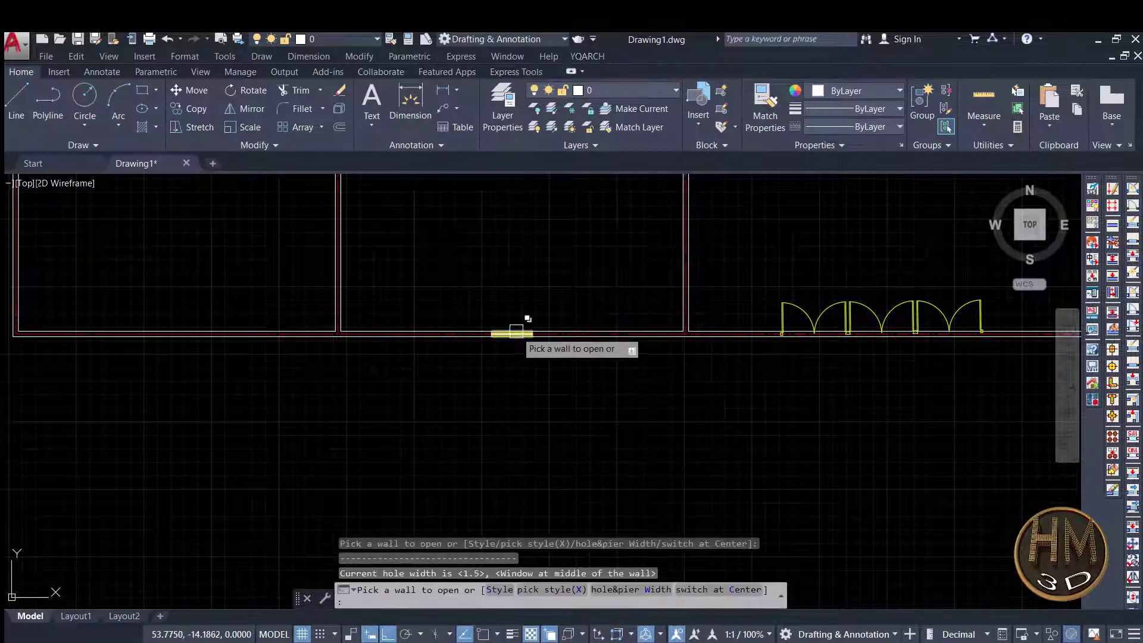
scroll(520, 332, up, 6)
scroll(557, 296, down, 3)
key(Return)
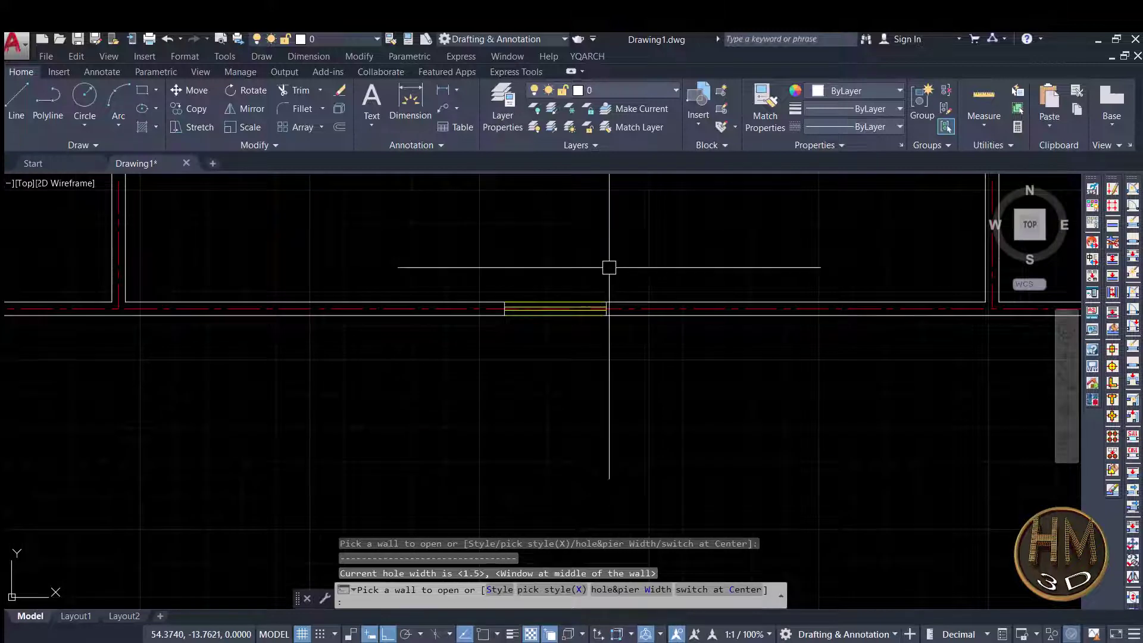
- Open a first window in the lower-left room's bottom wall, choosing the wall line
middle_drag(585, 177, 636, 197)
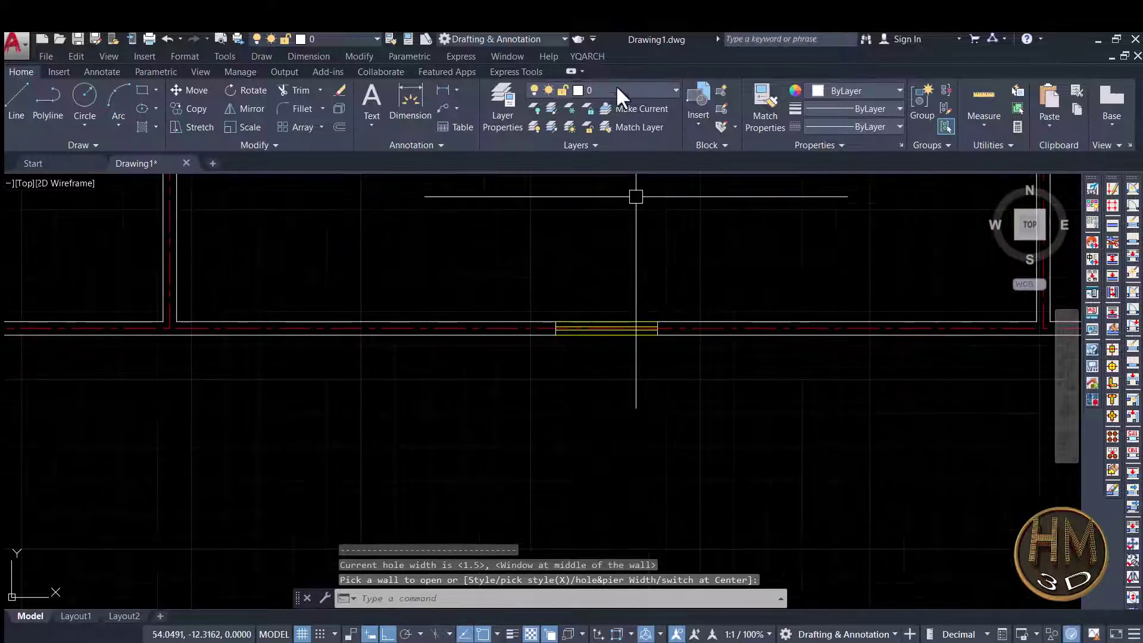
click(592, 56)
mouse_move(628, 105)
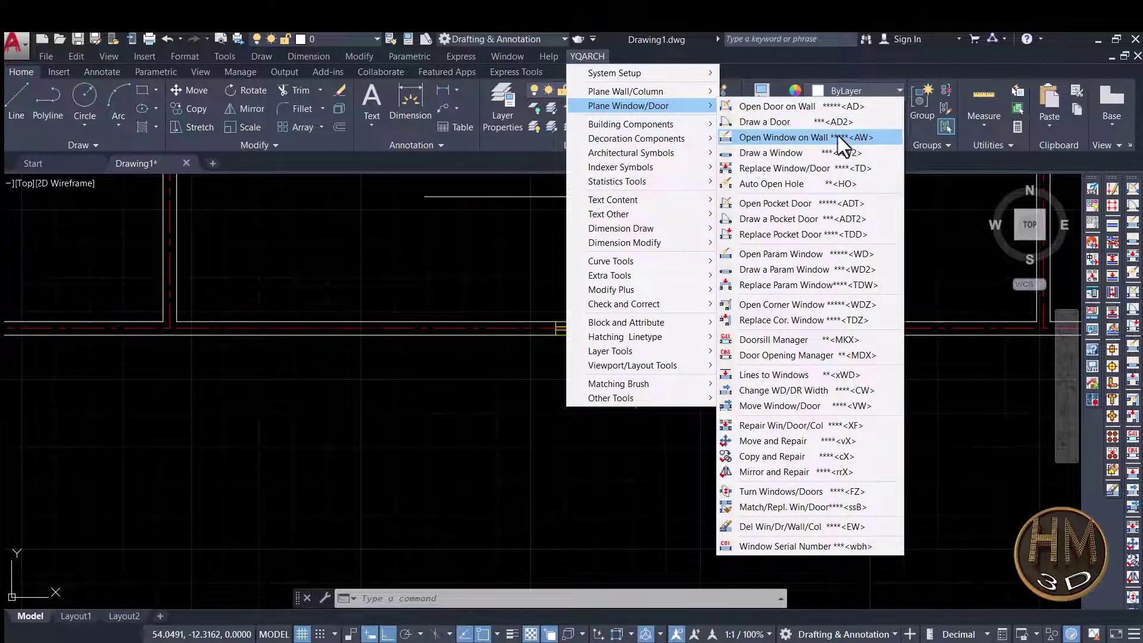
click(806, 143)
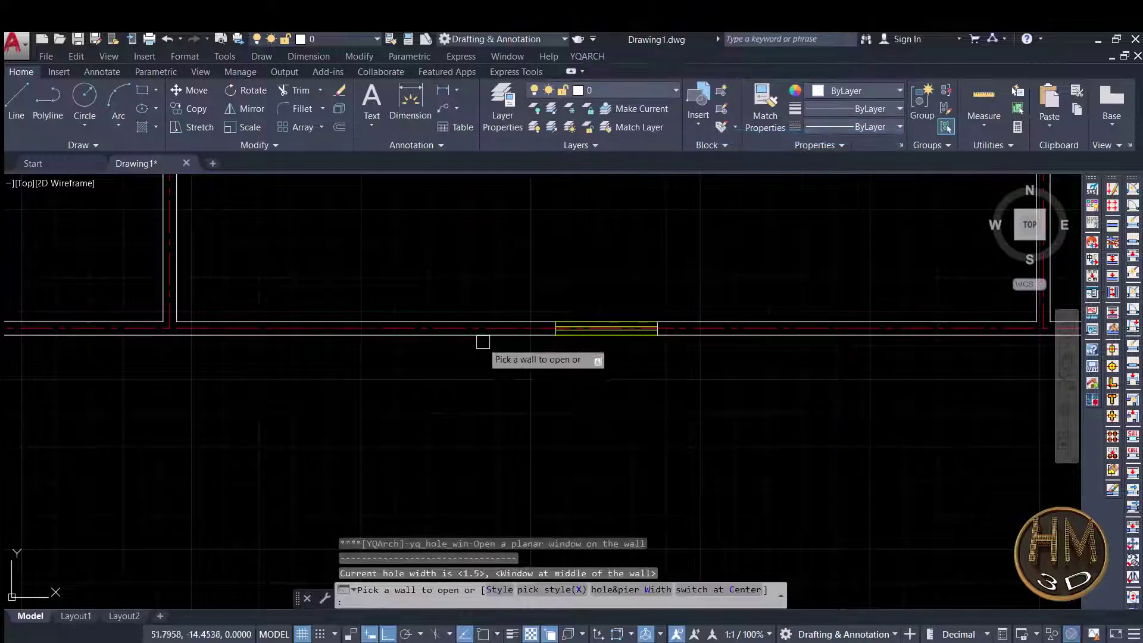
scroll(327, 327, down, 2)
click(302, 326)
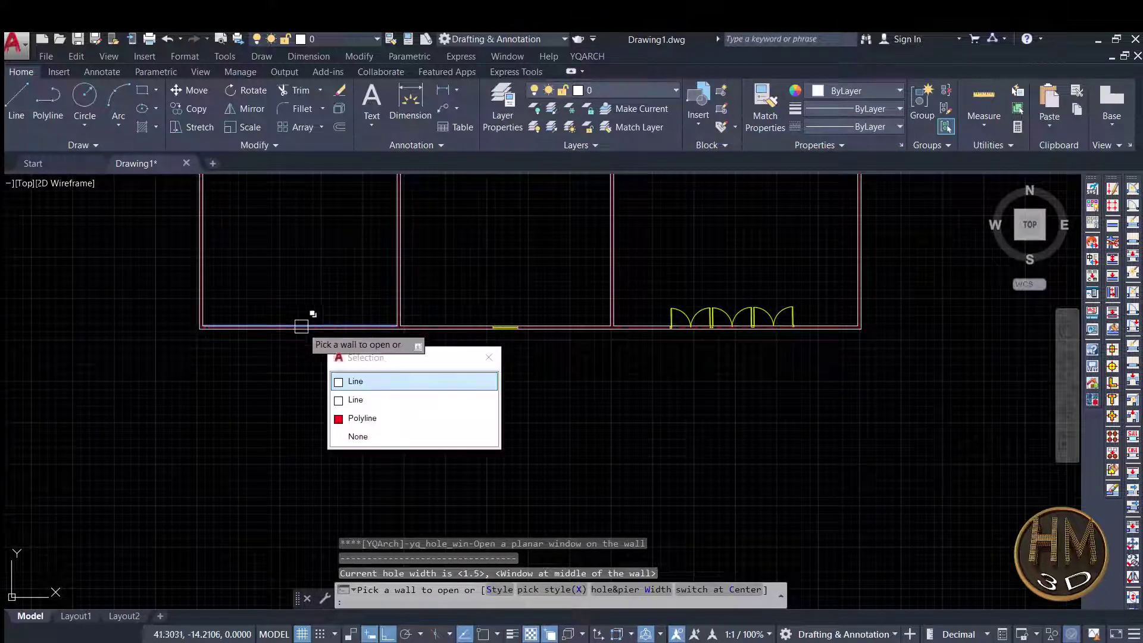
click(355, 400)
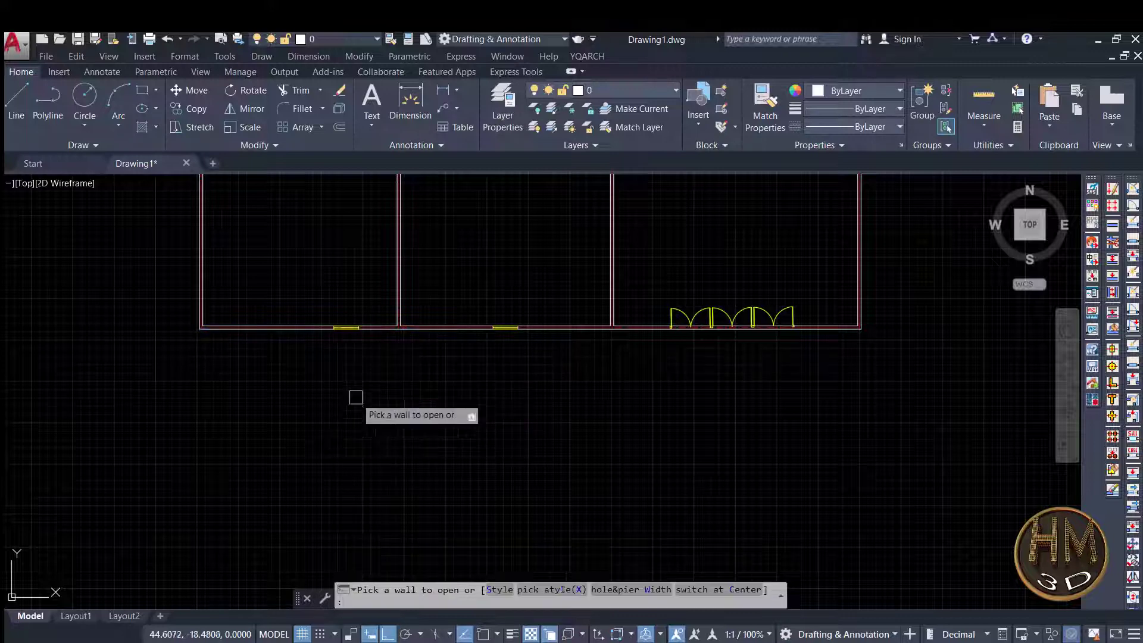
- Add a second 1.5-wide window to the same bottom wall and end the command
scroll(301, 327, up, 5)
scroll(411, 331, down, 2)
scroll(421, 331, down, 1)
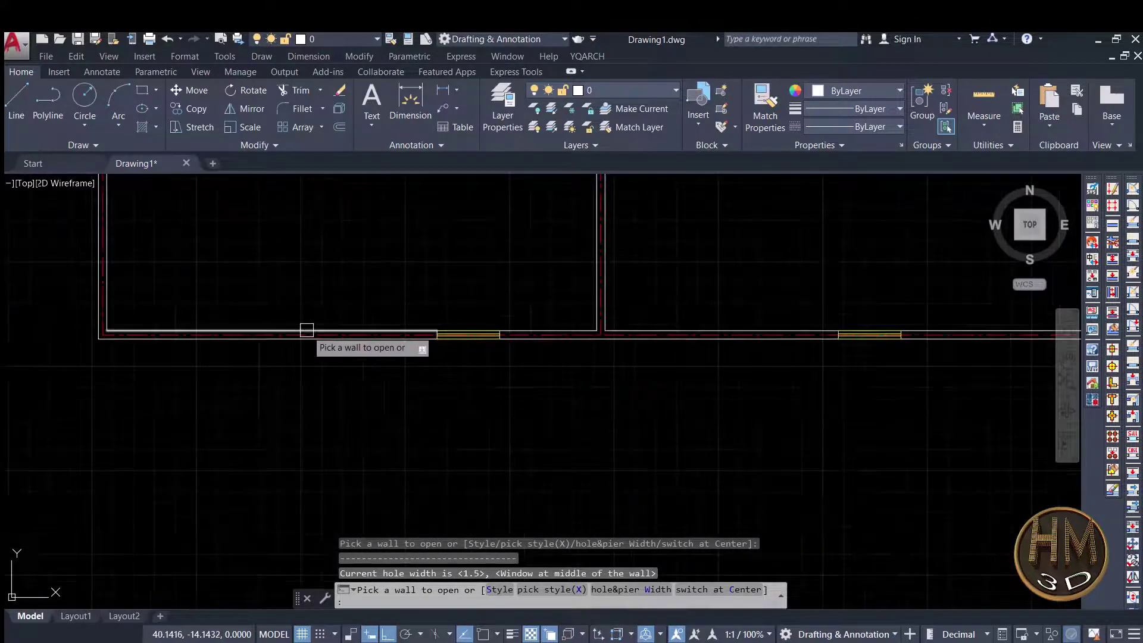
click(300, 330)
click(360, 386)
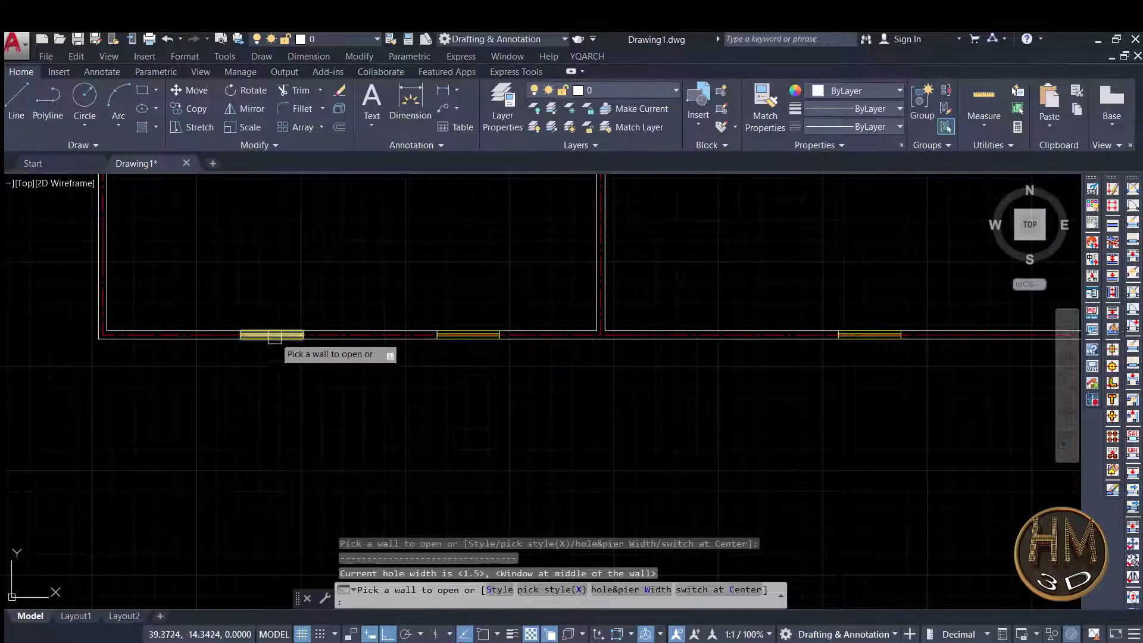
key(Escape)
key(Escape)
scroll(447, 306, down, 2)
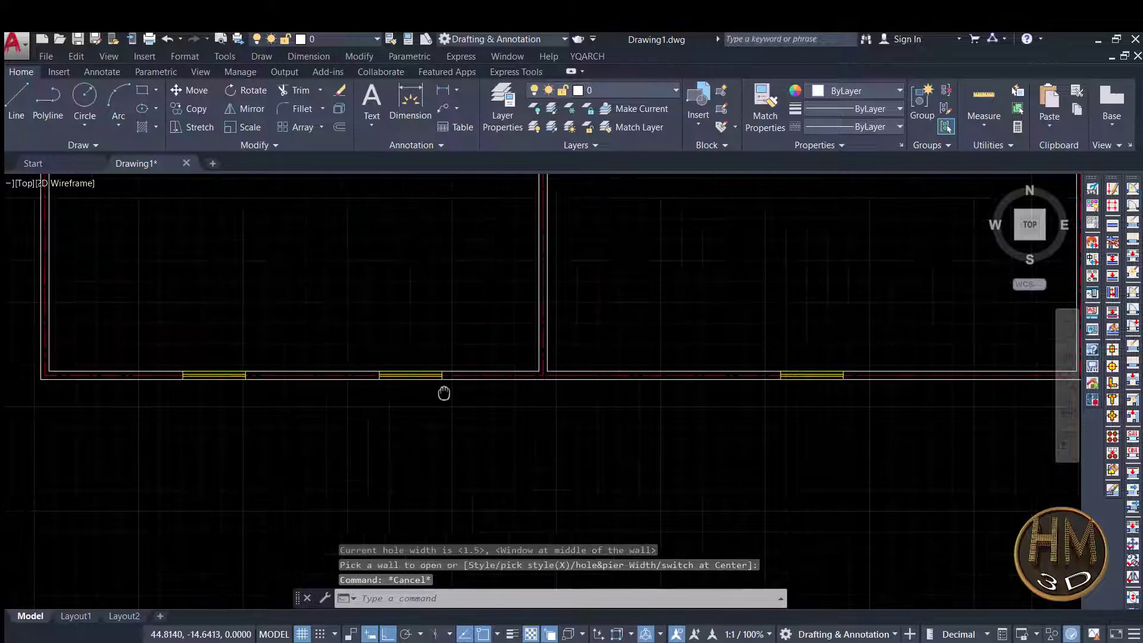
scroll(489, 290, down, 2)
key(Escape)
- Choose the Living Room furniture layout and confirm the arrangement options
key(Return)
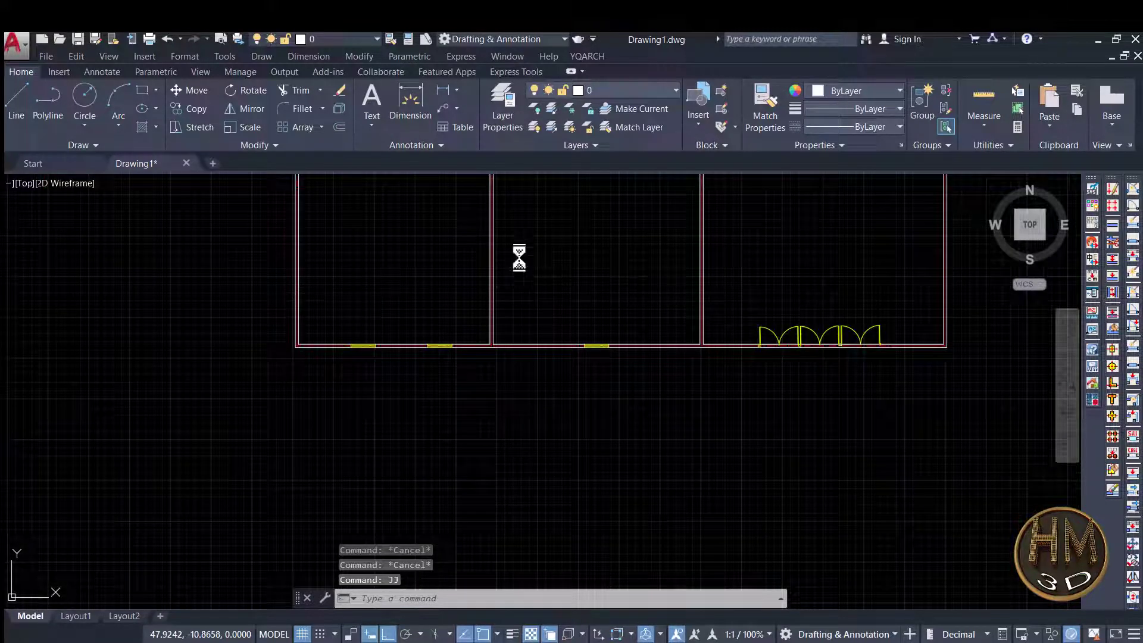
click(465, 287)
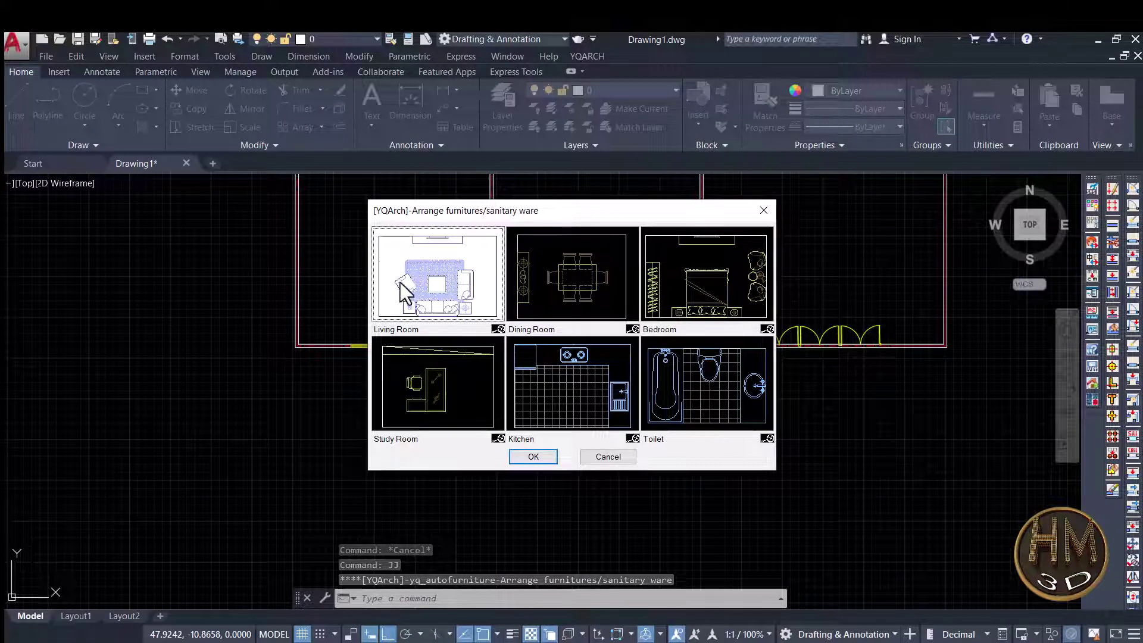
click(534, 457)
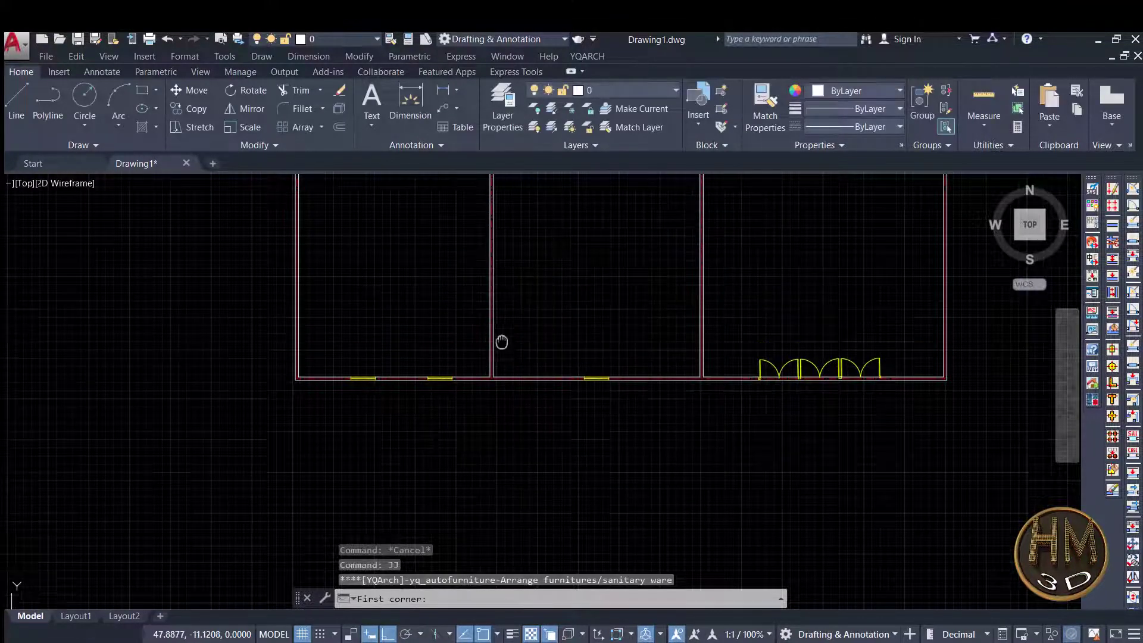
scroll(438, 449, down, 2)
scroll(465, 369, down, 2)
scroll(466, 369, up, 4)
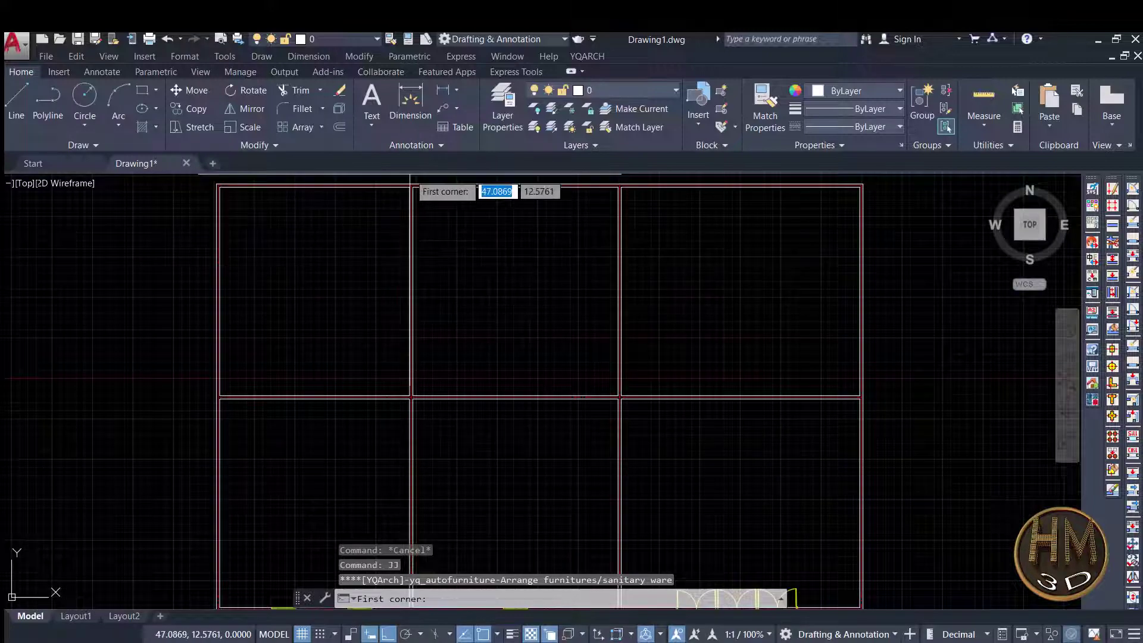
- Place the living-room sofa set between two opposite wall corners of the top-middle room
click(413, 187)
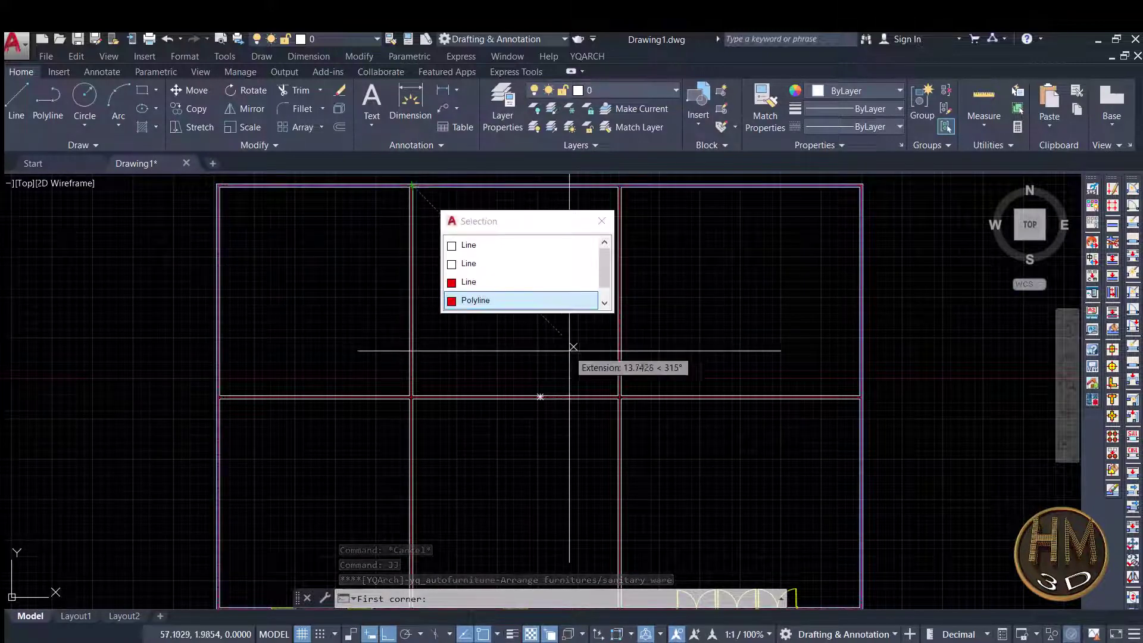
click(475, 247)
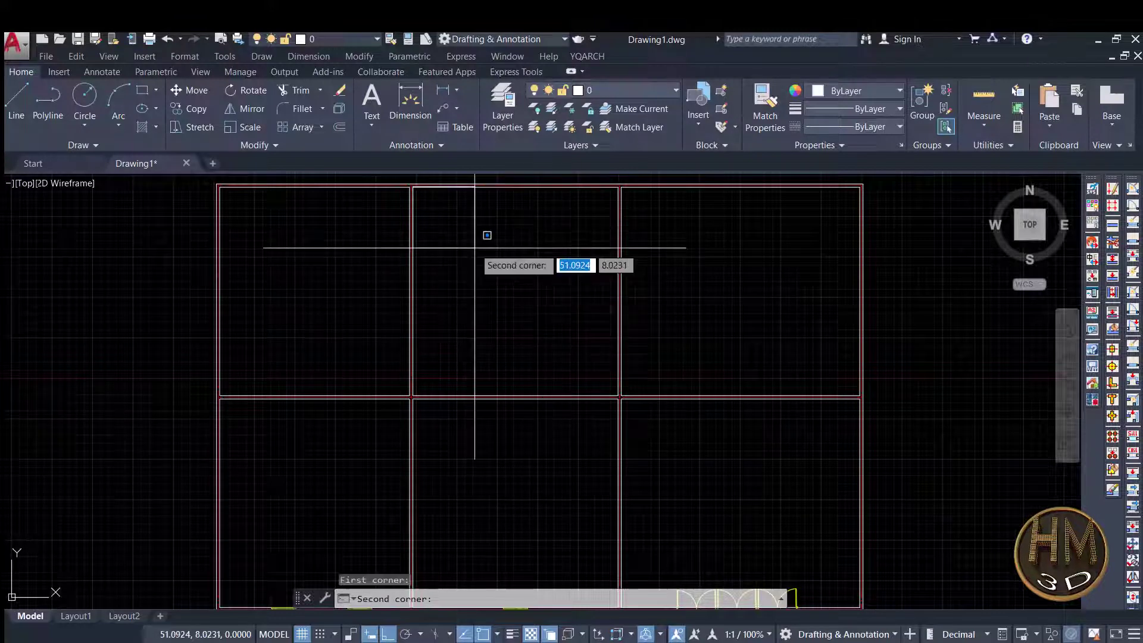
click(618, 395)
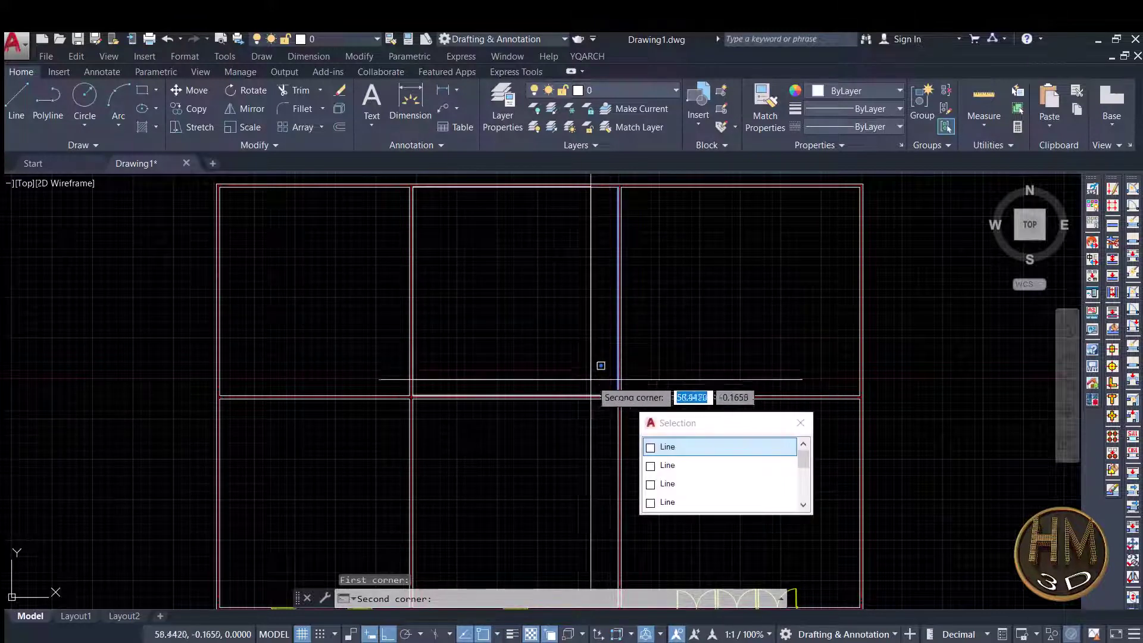
click(669, 449)
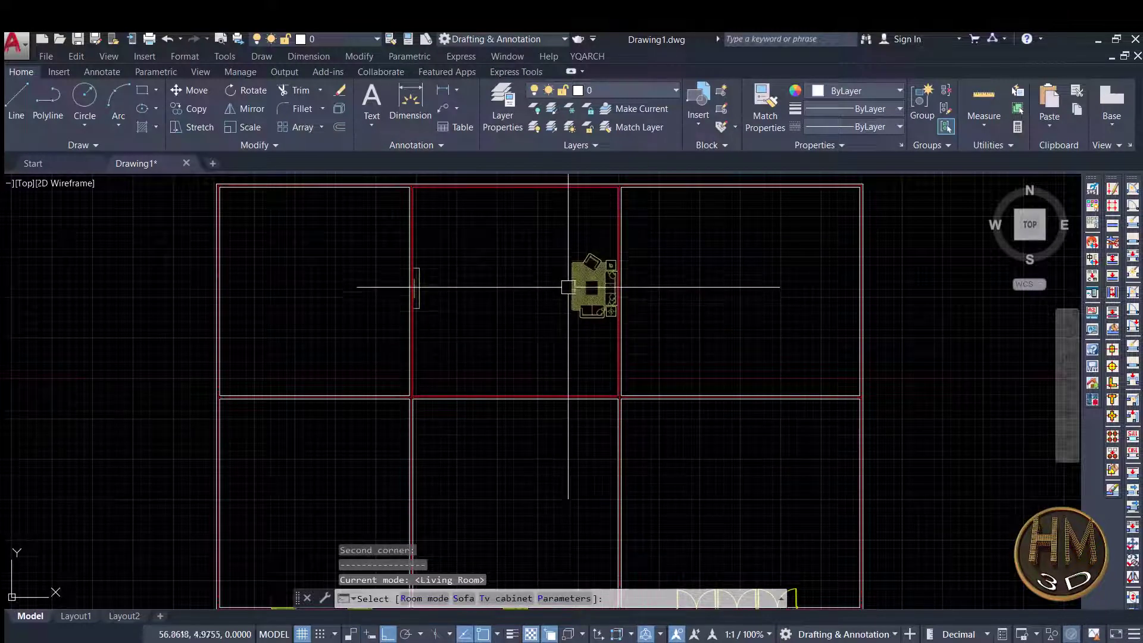
click(511, 336)
scroll(511, 338, down, 2)
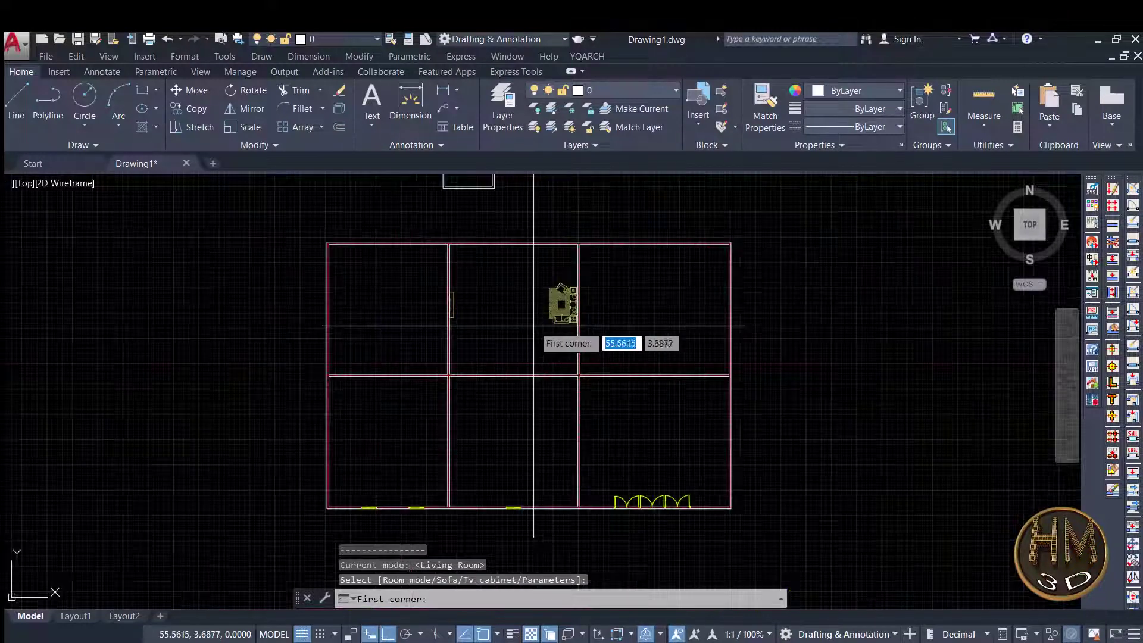
mouse_move(518, 286)
middle_down()
mouse_move(547, 411)
mouse_move(583, 280)
middle_up()
- Cancel the repeated furniture placement and recentre the floor plan view
key(Escape)
scroll(583, 281, up, 6)
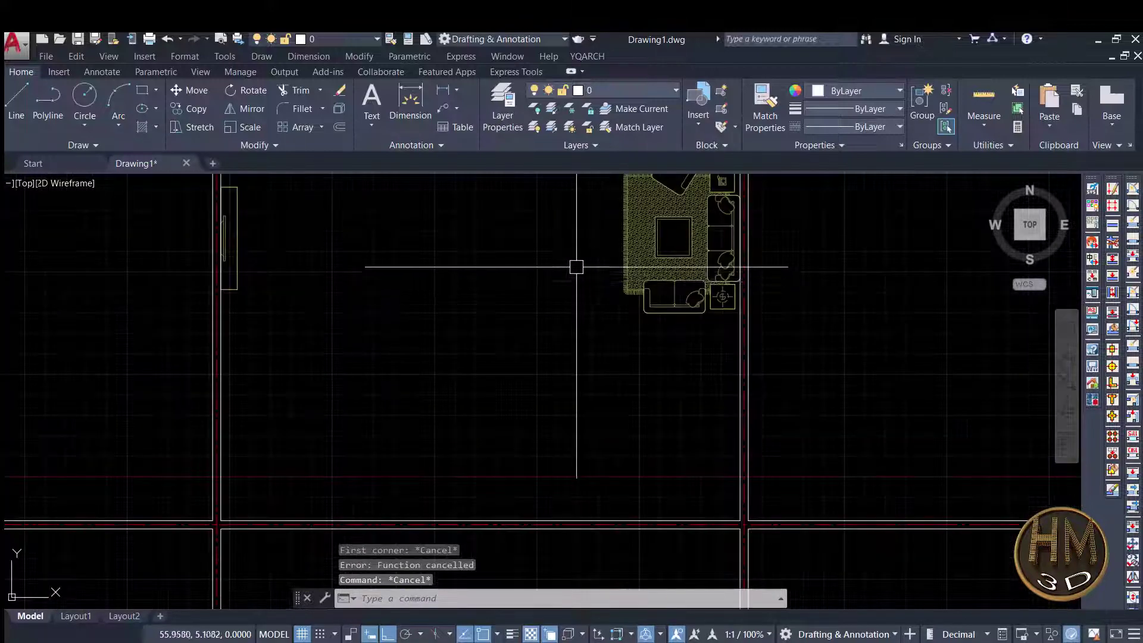
scroll(576, 266, down, 2)
key(Escape)
scroll(531, 263, down, 4)
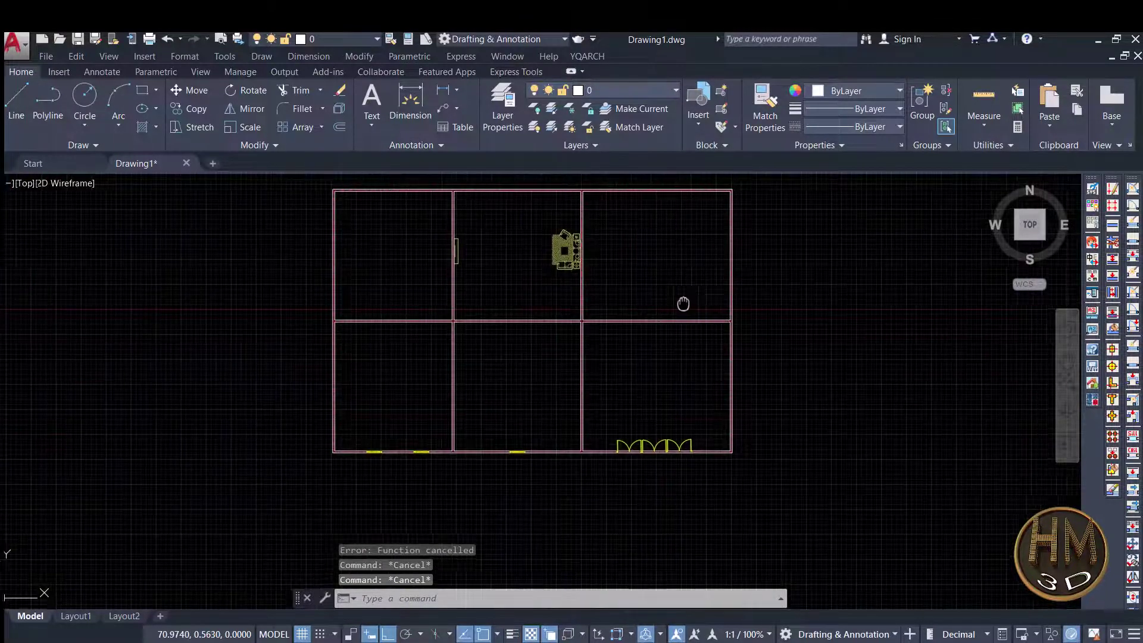
middle_drag(681, 298, 665, 301)
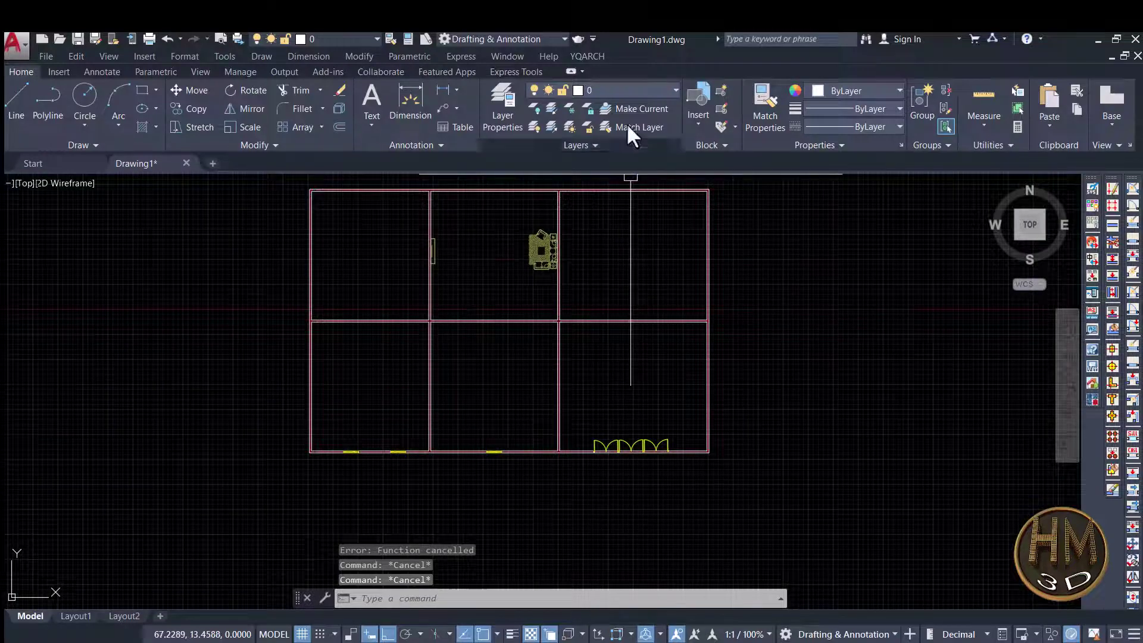
- Hide the YQArch toolbars via System Setup > Hide YQArch Toolbars
click(596, 57)
mouse_move(617, 73)
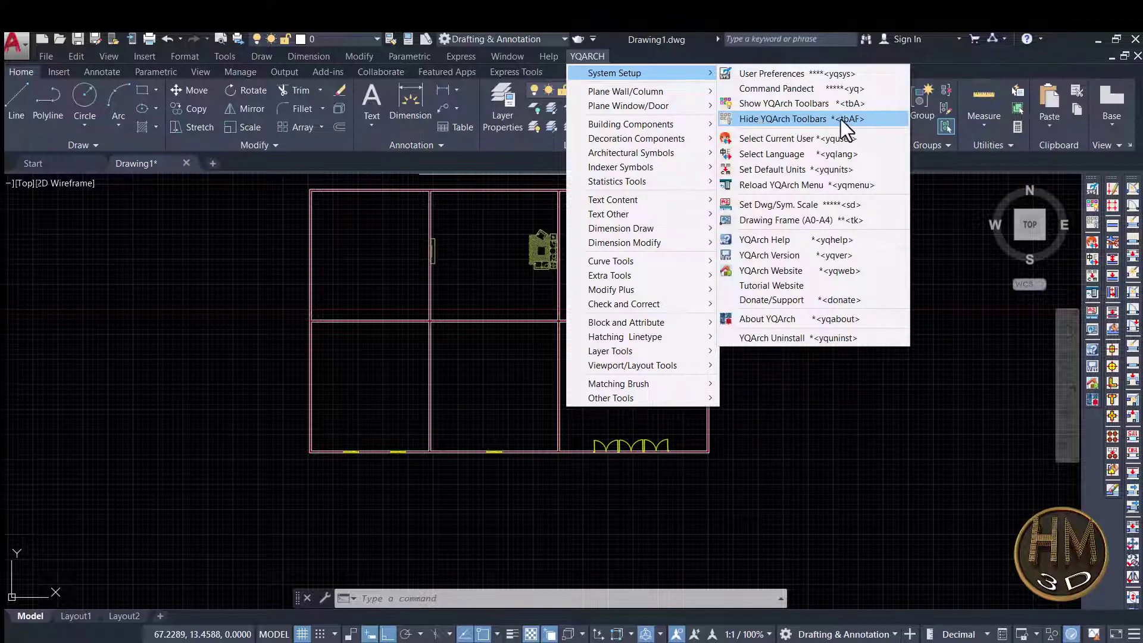
click(770, 120)
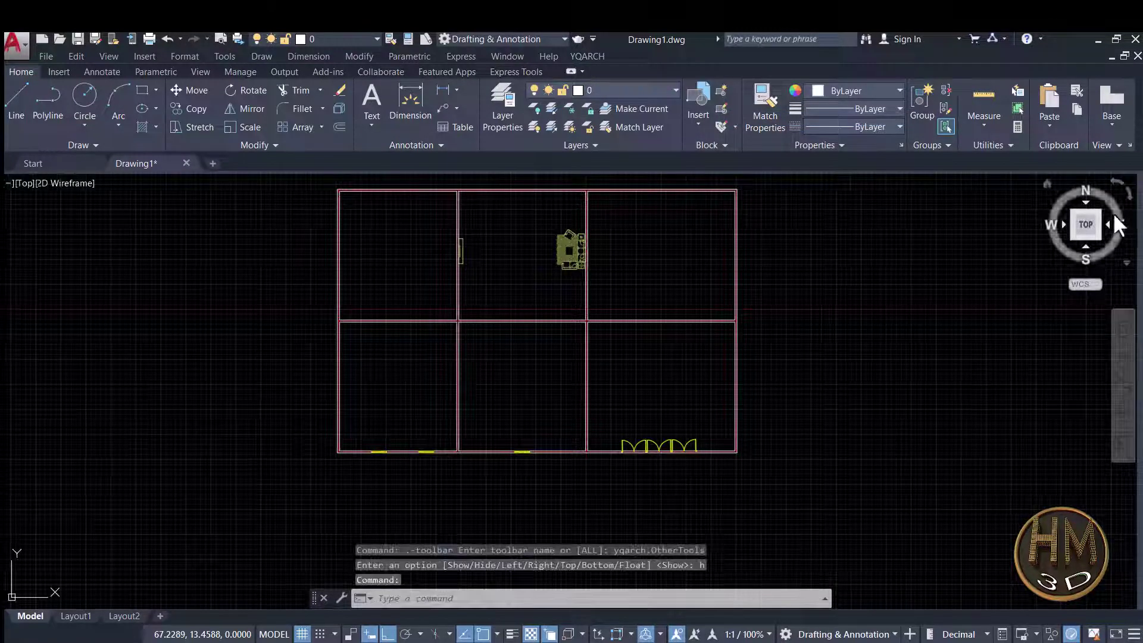
key(Escape)
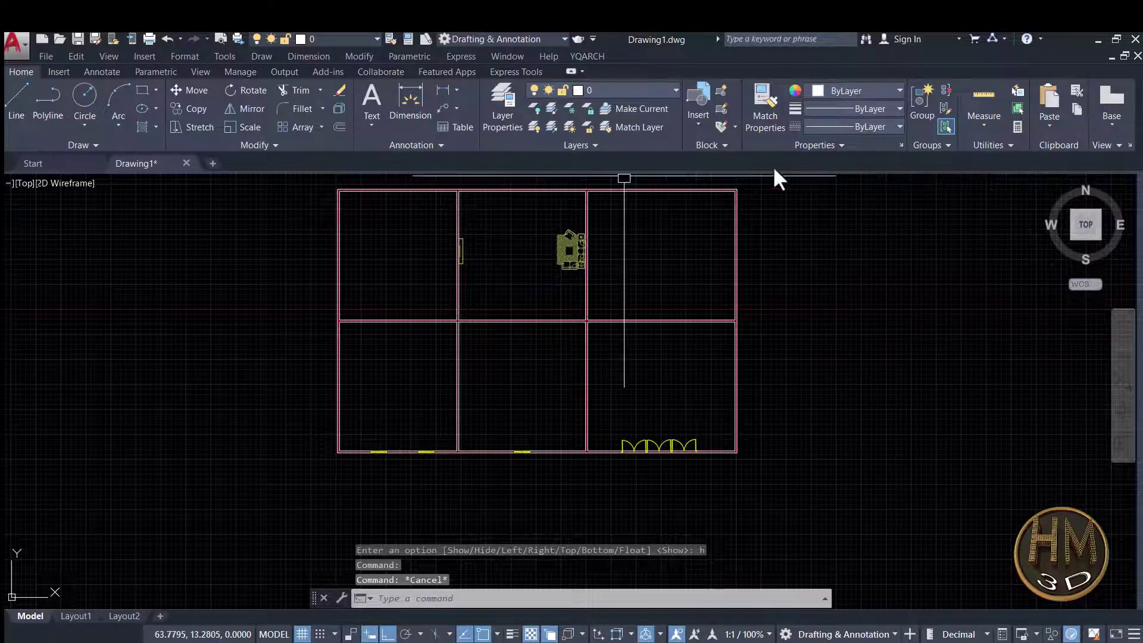
click(589, 55)
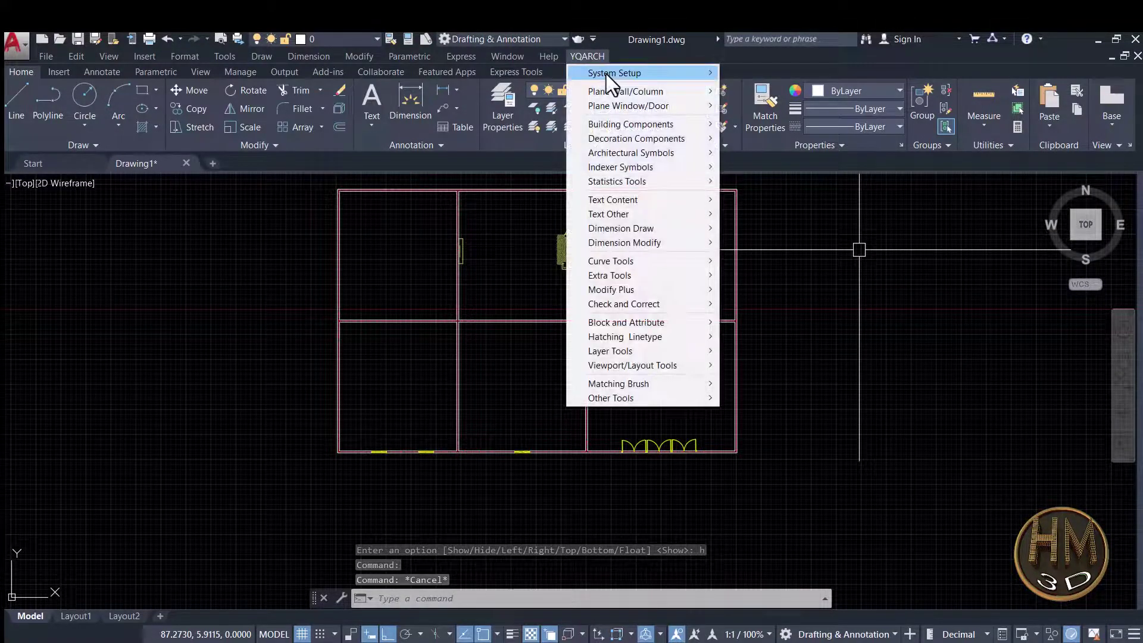
- Show the YQArch toolbars again and dock two of them as columns on the right edge
click(777, 105)
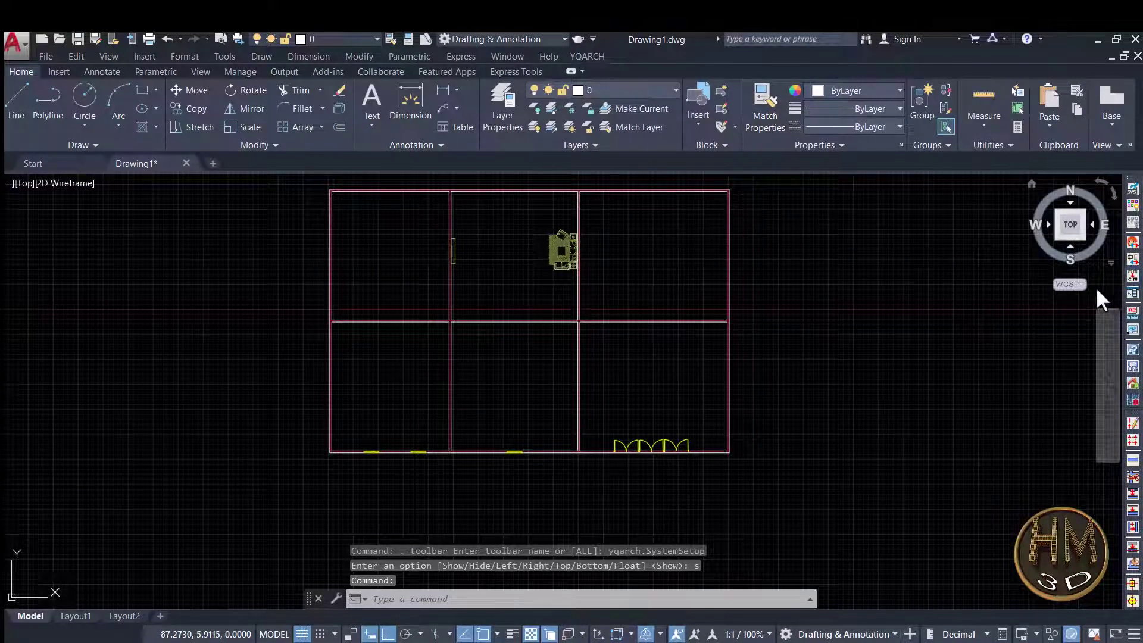
drag(1133, 182, 1109, 180)
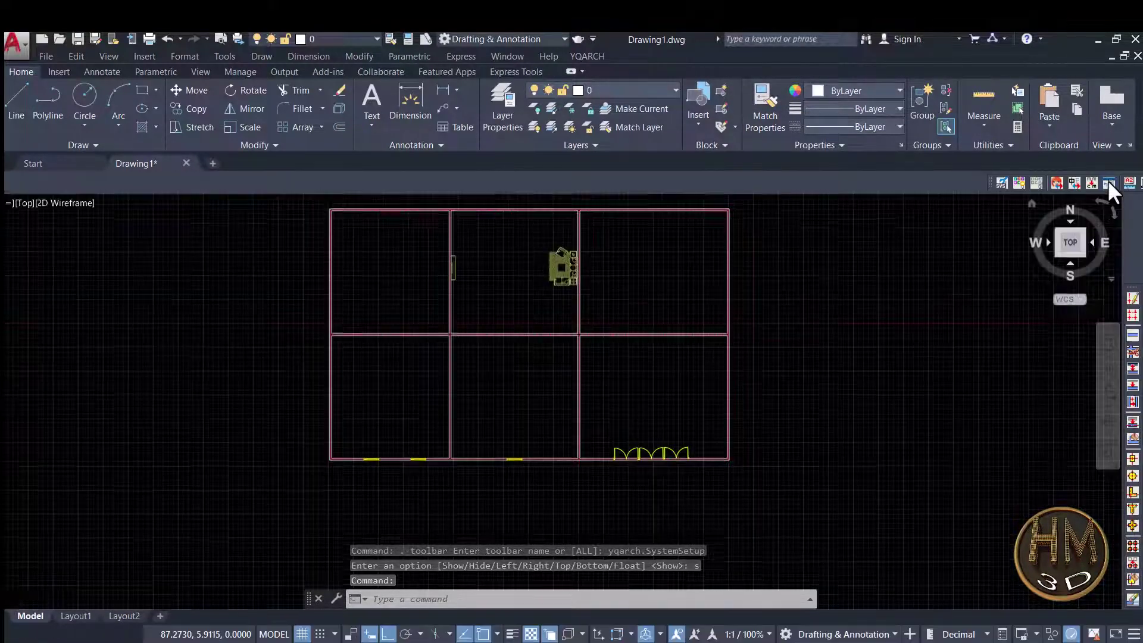
mouse_move(989, 185)
mouse_down()
mouse_move(1065, 408)
mouse_move(1116, 422)
mouse_up()
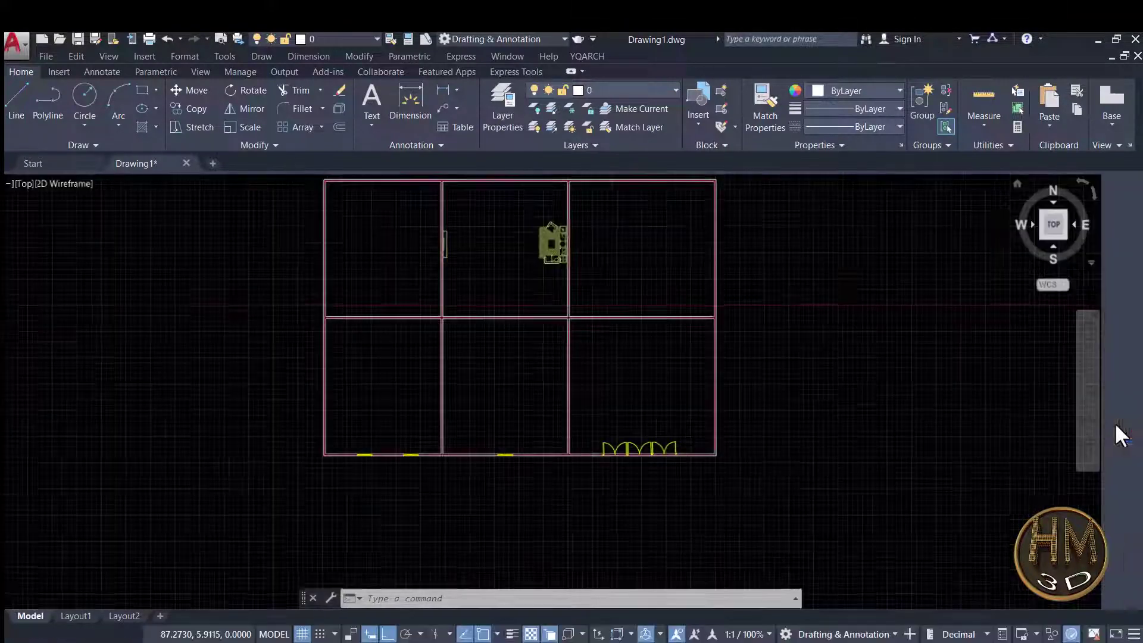
mouse_move(1131, 272)
mouse_down()
mouse_move(1098, 289)
mouse_move(1094, 278)
mouse_move(1102, 286)
mouse_up()
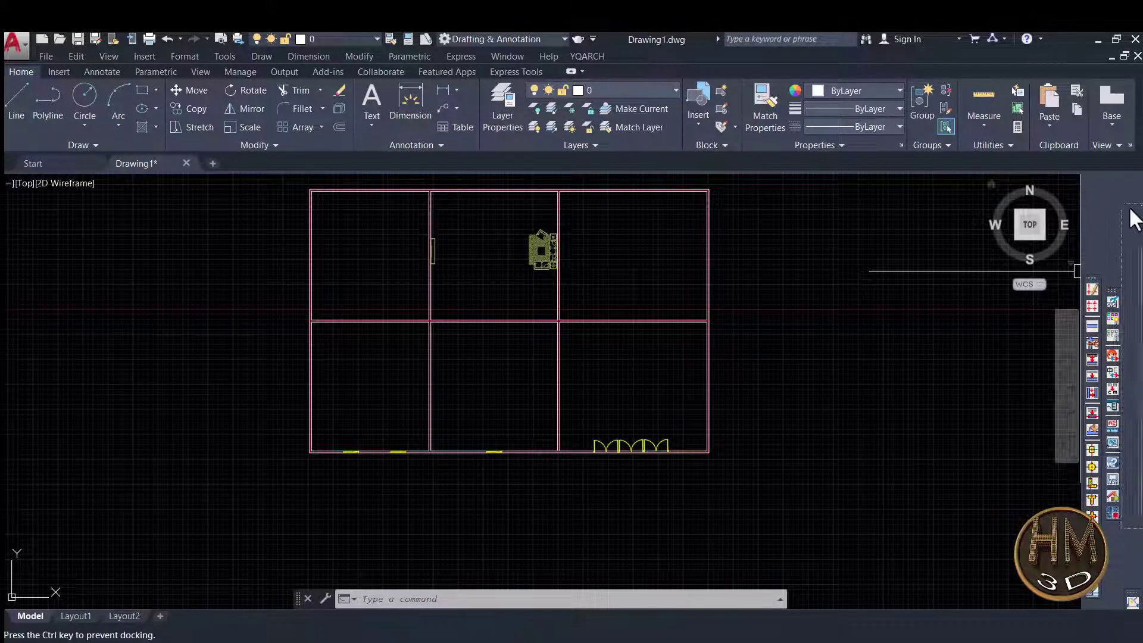
drag(1131, 197, 1132, 199)
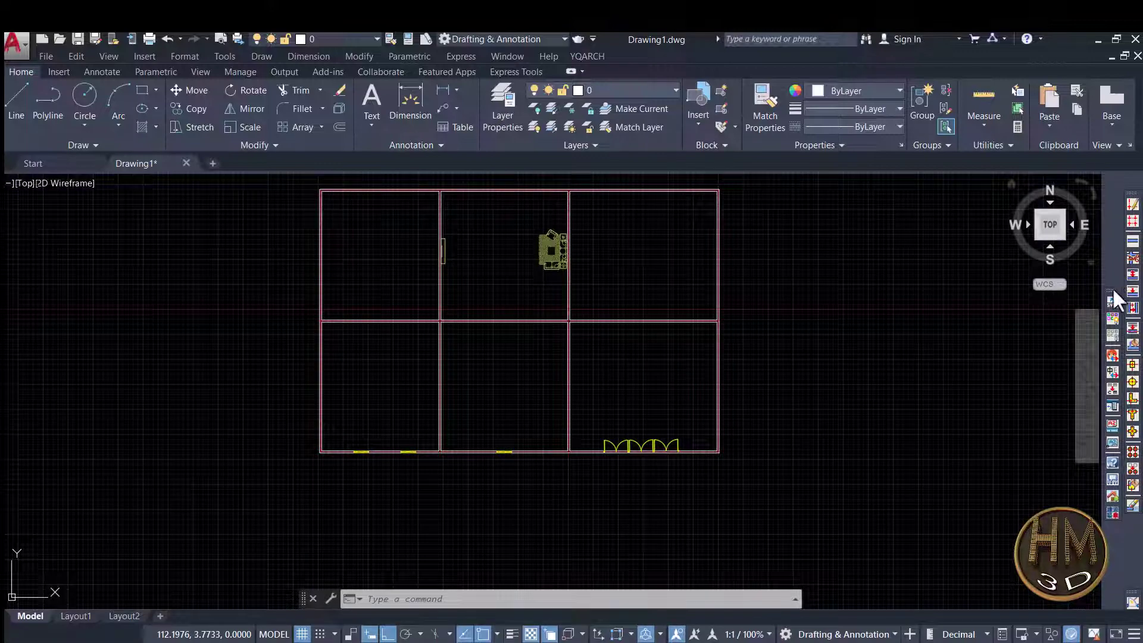
drag(1115, 301, 1113, 186)
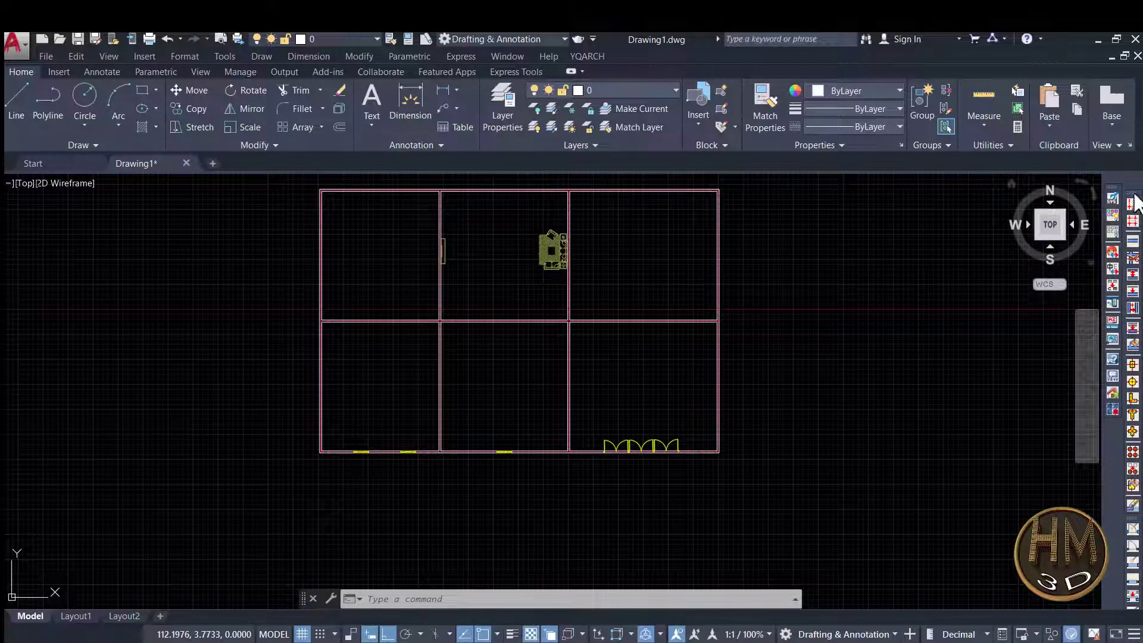
- Dock the remaining YQArch toolbars as further columns beside the others
drag(1135, 201, 1110, 202)
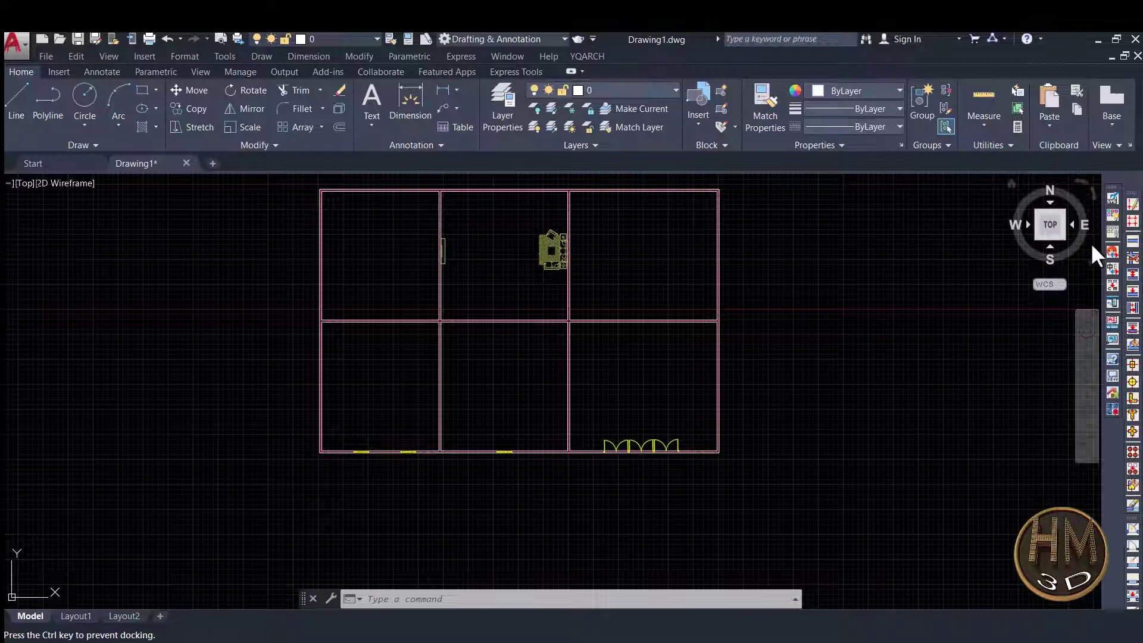
drag(1089, 245, 1092, 247)
drag(1135, 529, 1131, 521)
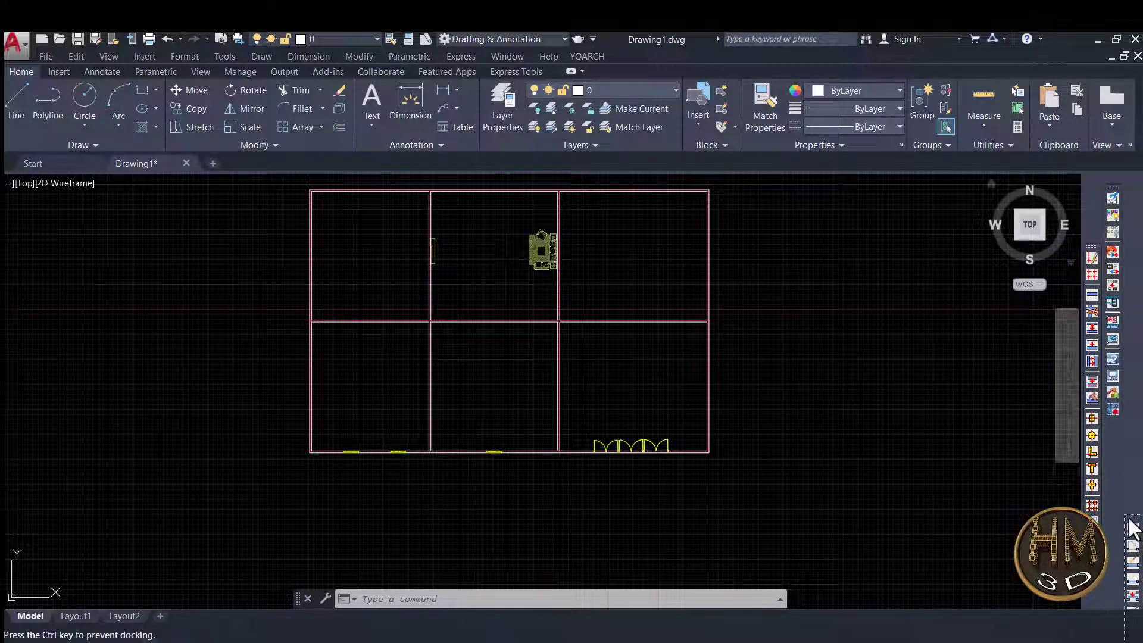
mouse_move(1135, 194)
mouse_down()
mouse_move(1096, 271)
mouse_move(1088, 221)
mouse_move(1109, 178)
mouse_up()
- Bring up the YQArch Uninstall confirmation warning from System Setup
key(Escape)
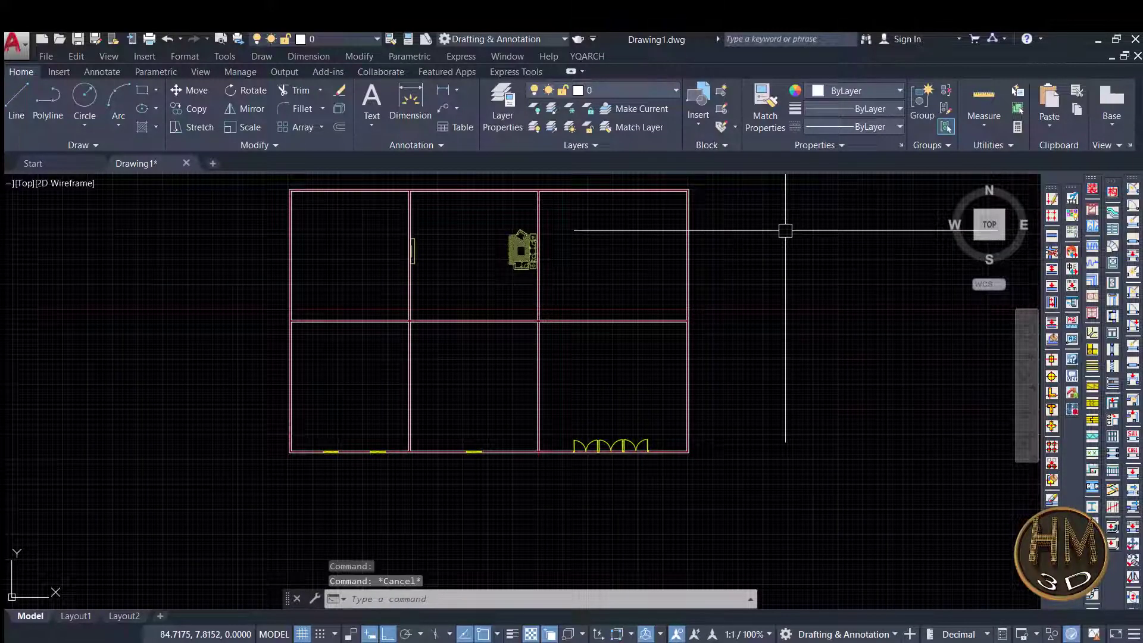
click(595, 54)
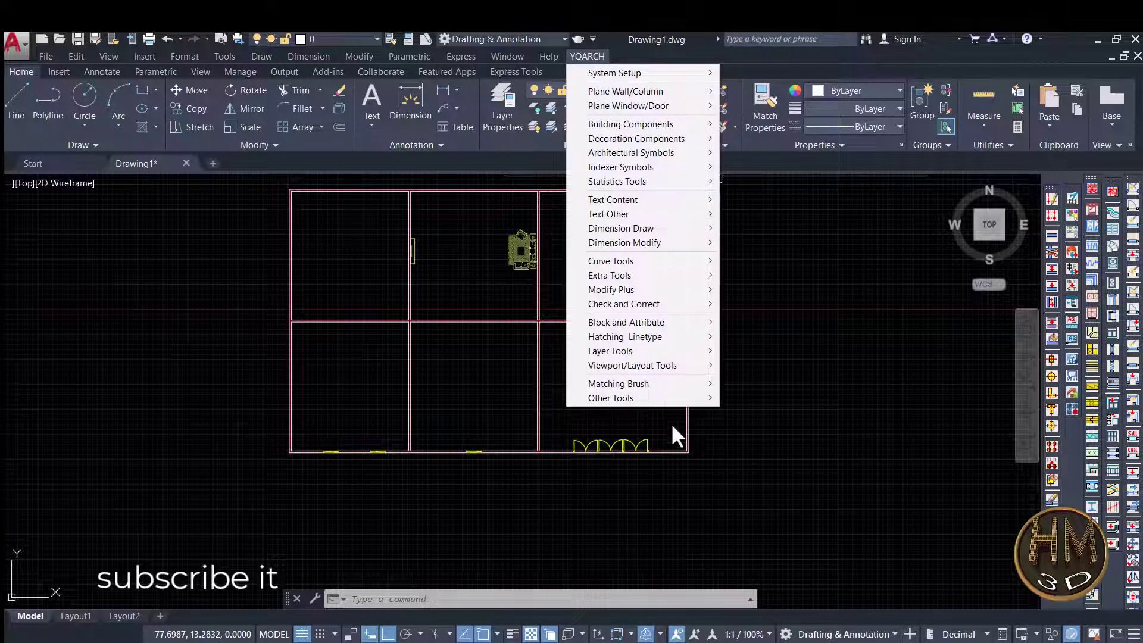
mouse_move(615, 73)
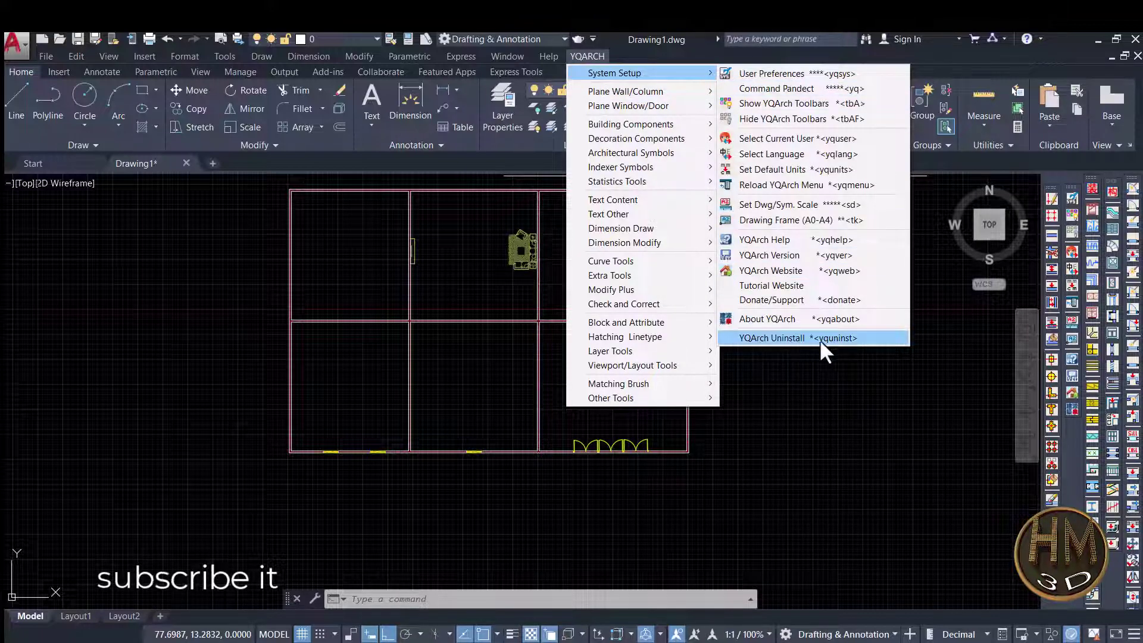
click(773, 337)
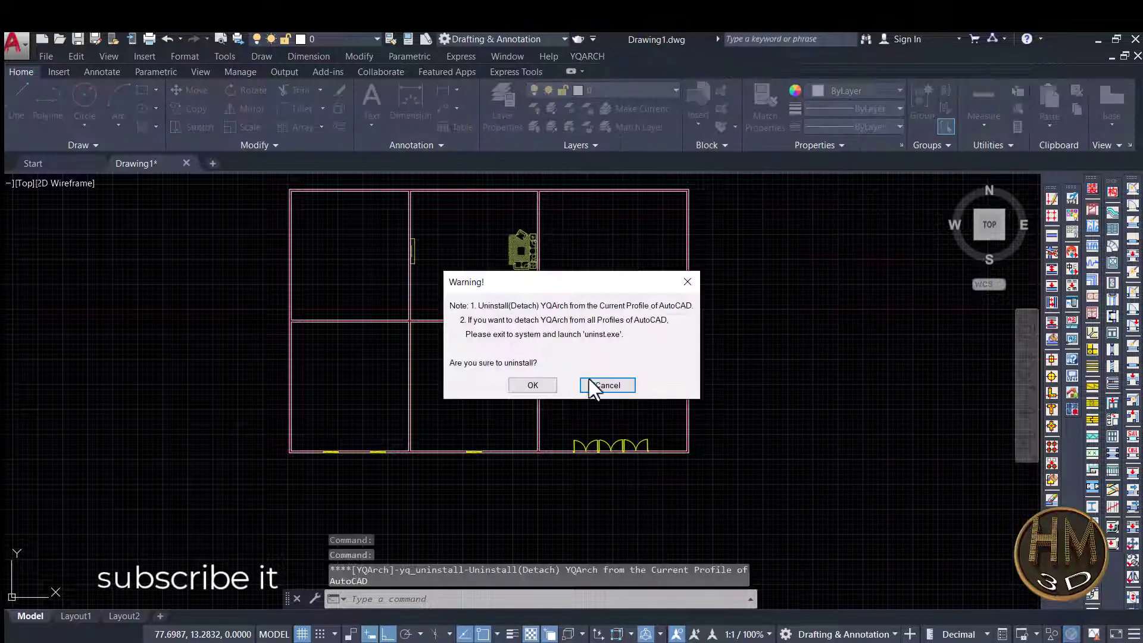